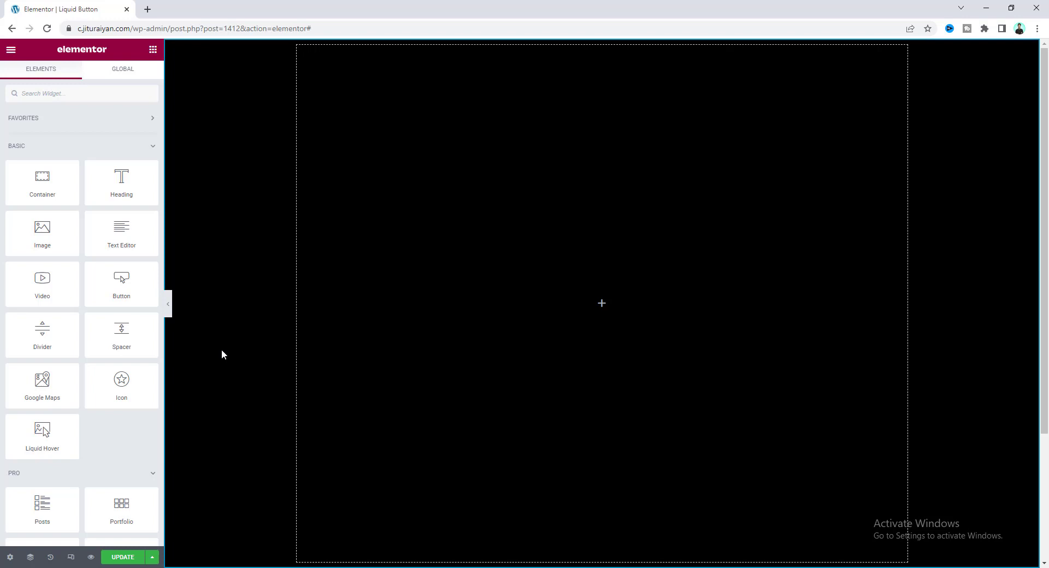
Add a Button widget to the empty container and set its text to HOVER
{"action": "left_click_drag", "start_coordinate": [122, 279], "coordinate": [810, 290]}
{"action": "left_click_drag", "start_coordinate": [672, 229], "coordinate": [550, 321]}
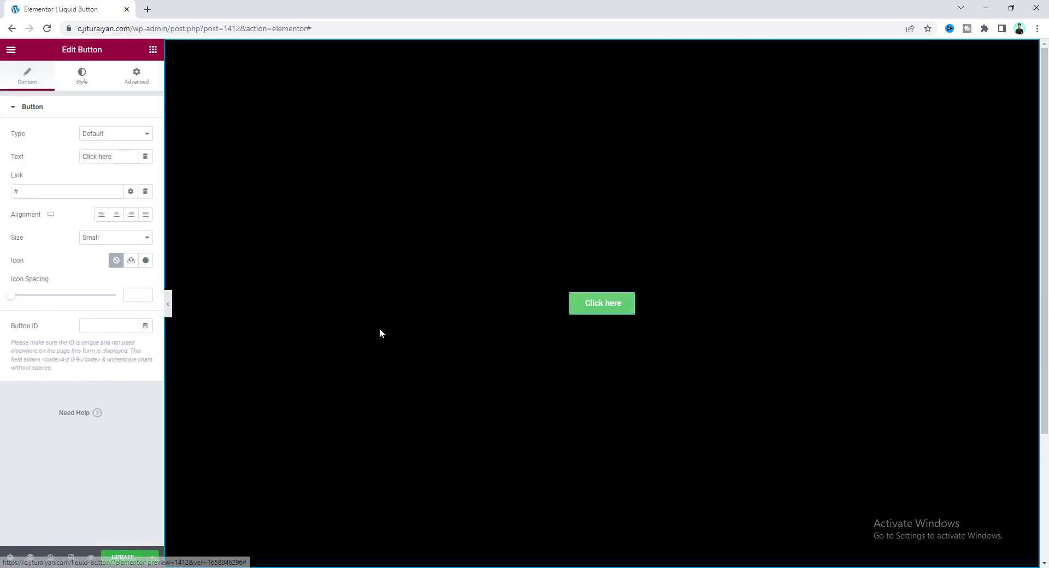
{"action": "left_click_drag", "start_coordinate": [129, 156], "coordinate": [50, 162]}
{"action": "type", "text": "HOVER"}
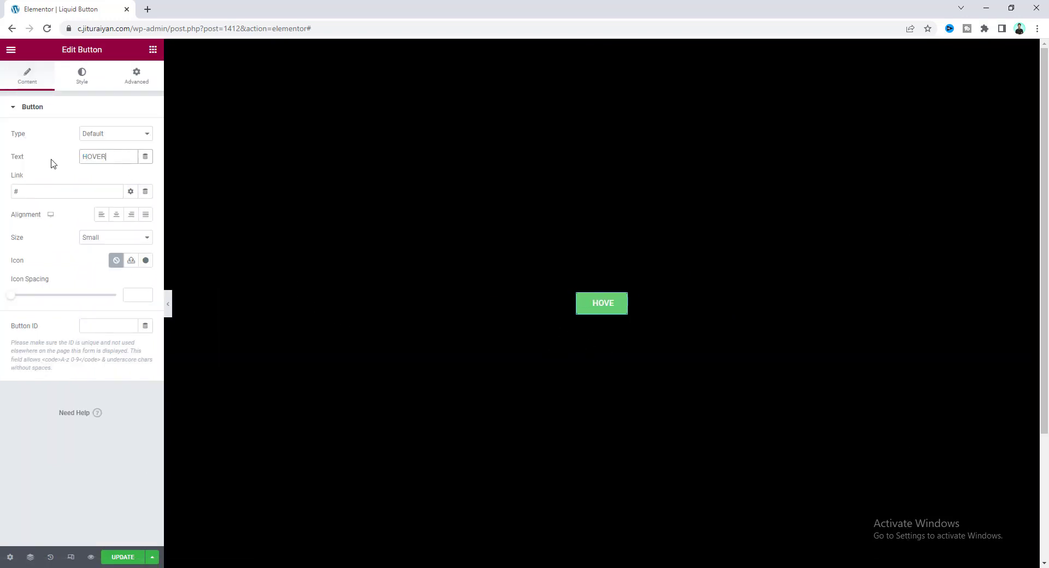
Make the button's normal background colour fully transparent
{"action": "left_click", "coordinate": [81, 79]}
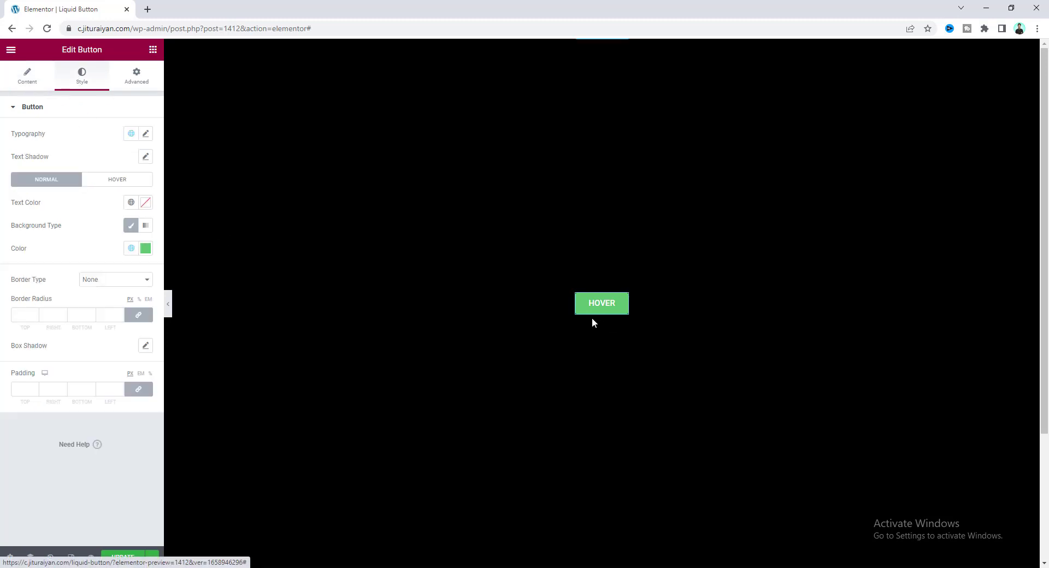
{"action": "left_click", "coordinate": [145, 248]}
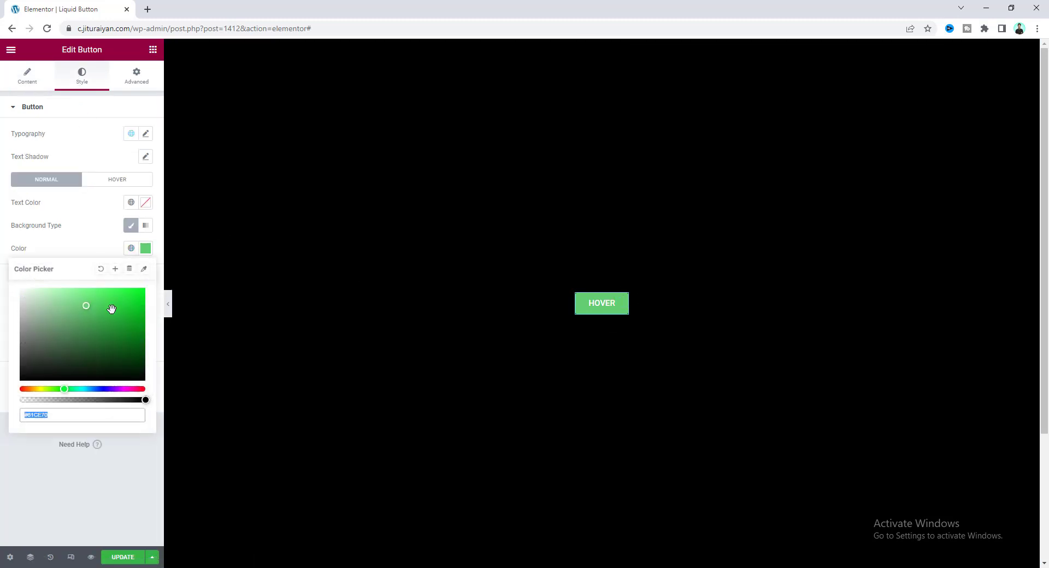
{"action": "left_click", "coordinate": [73, 408]}
{"action": "left_click_drag", "start_coordinate": [64, 400], "coordinate": [5, 409]}
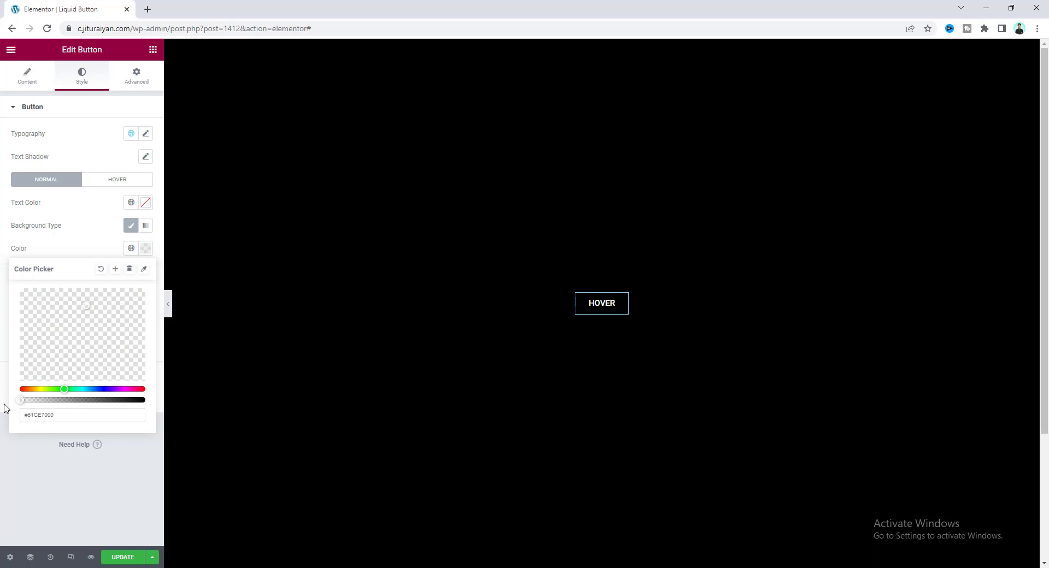
{"action": "left_click", "coordinate": [85, 247]}
Give the button a solid border of width 1 in colour #FFFFFF, with a border radius of 0
{"action": "left_click", "coordinate": [124, 280]}
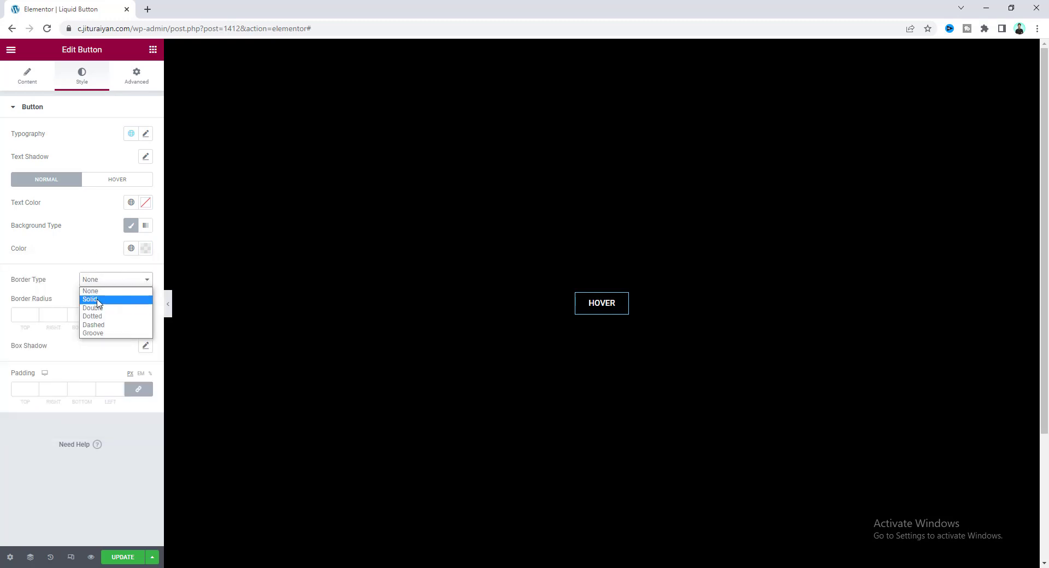
{"action": "left_click", "coordinate": [98, 299]}
{"action": "left_click", "coordinate": [102, 310]}
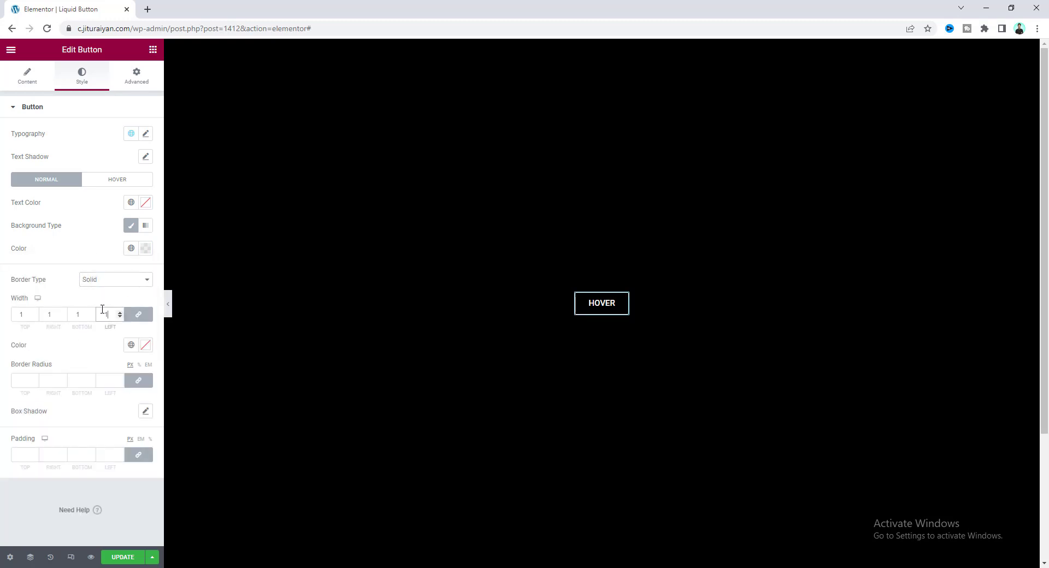
{"action": "left_click", "coordinate": [146, 345]}
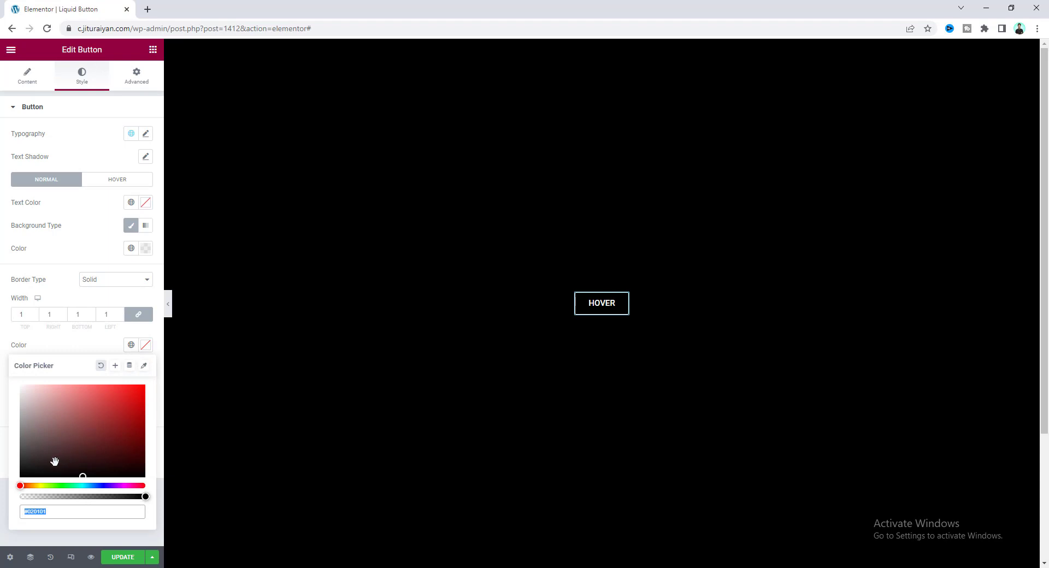
{"action": "type", "text": "#FFFFFF"}
{"action": "left_click", "coordinate": [74, 351]}
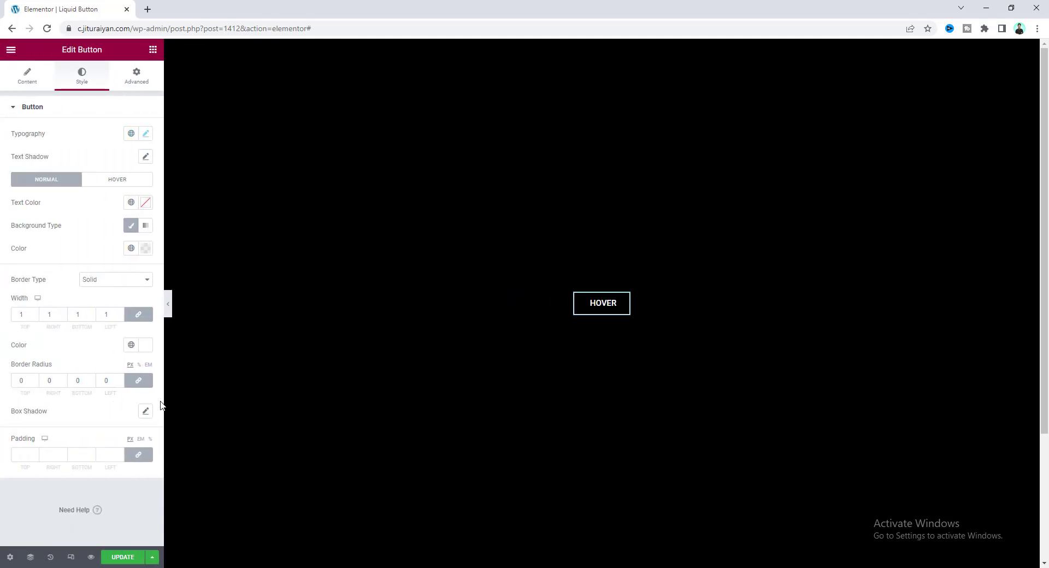
Set the button's typography to the Jost font family, size 50 px and weight 600
{"action": "left_click", "coordinate": [145, 133]}
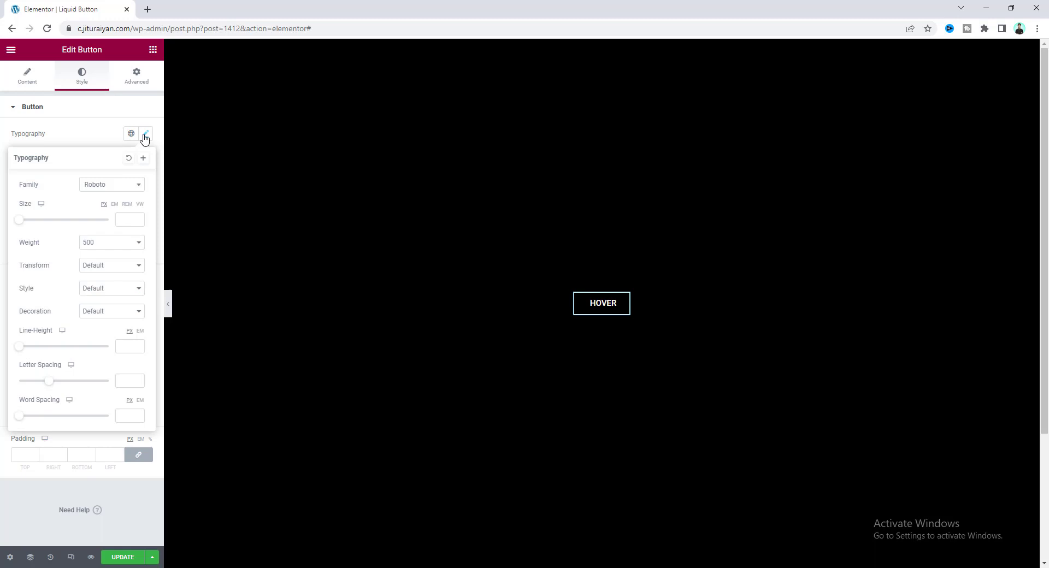
{"action": "left_click", "coordinate": [112, 185]}
{"action": "left_click", "coordinate": [121, 230]}
{"action": "left_click", "coordinate": [120, 219]}
{"action": "type", "text": "50"}
{"action": "left_click", "coordinate": [118, 242]}
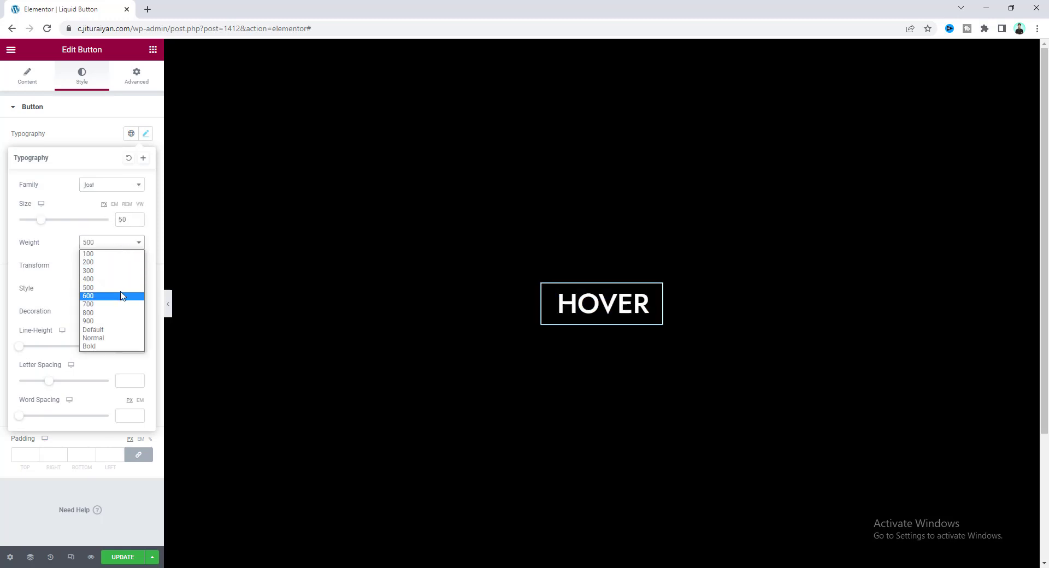
{"action": "left_click", "coordinate": [122, 297]}
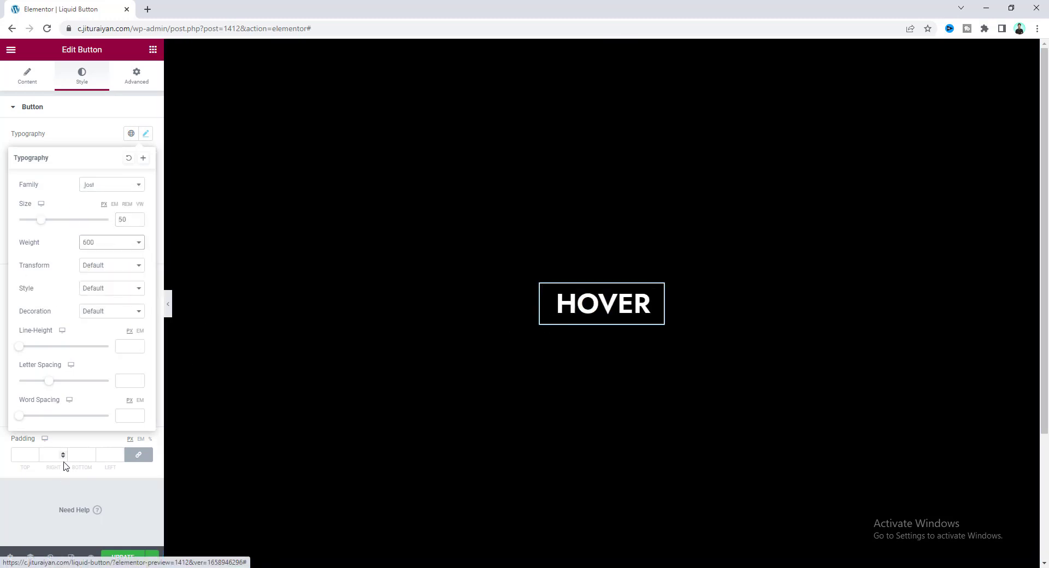
Set the button's padding to 20 px at top and bottom and 55 px at right and left
{"action": "left_click", "coordinate": [24, 455]}
{"action": "type", "text": "20"}
{"action": "left_click", "coordinate": [139, 455]}
{"action": "double_click", "coordinate": [52, 455]}
{"action": "type", "text": "55"}
{"action": "double_click", "coordinate": [106, 454]}
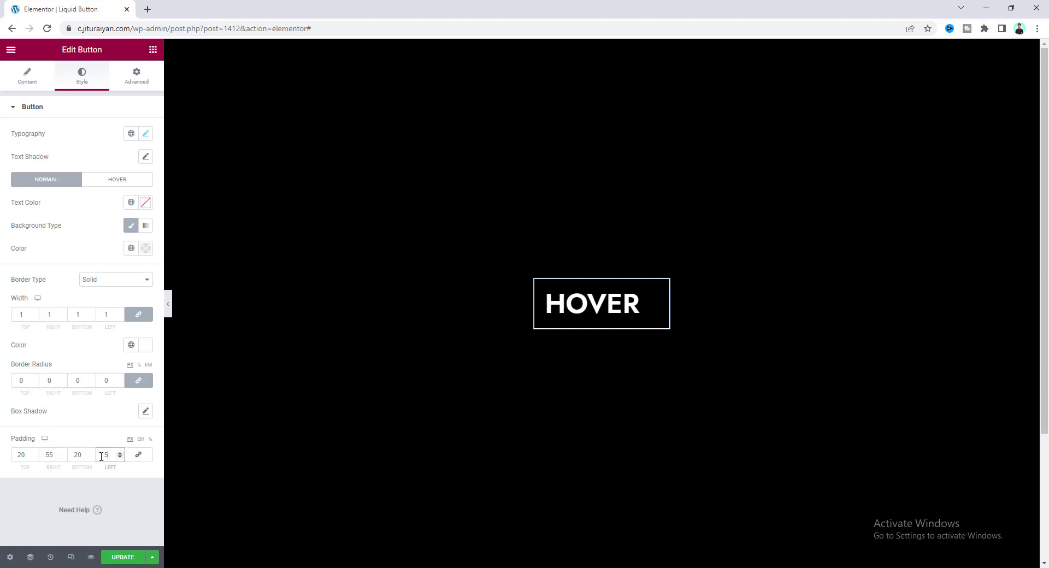
{"action": "type", "text": "55"}
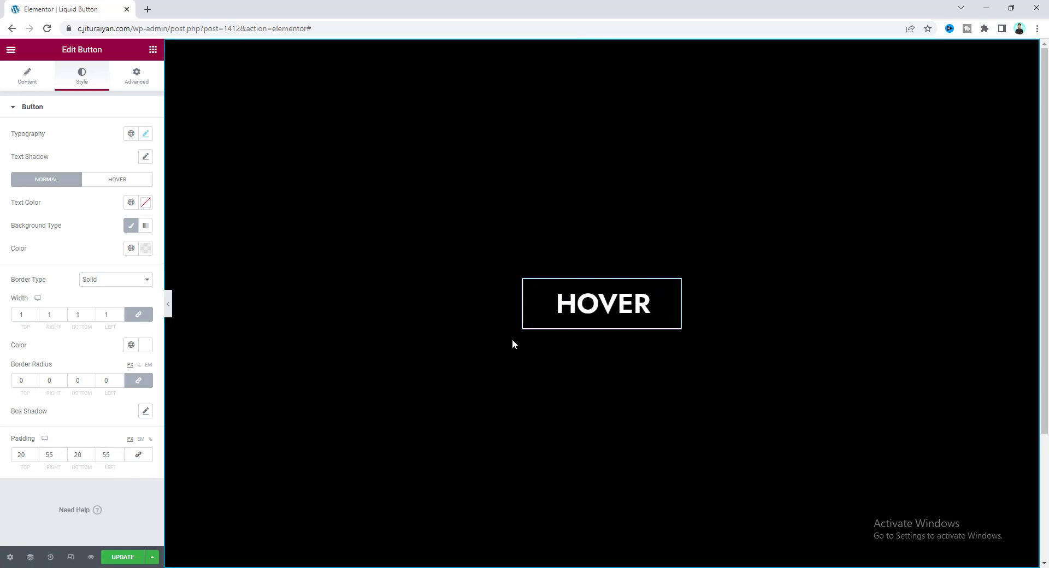
Assign the CSS class liquid-button to the button
{"action": "left_click", "coordinate": [141, 86]}
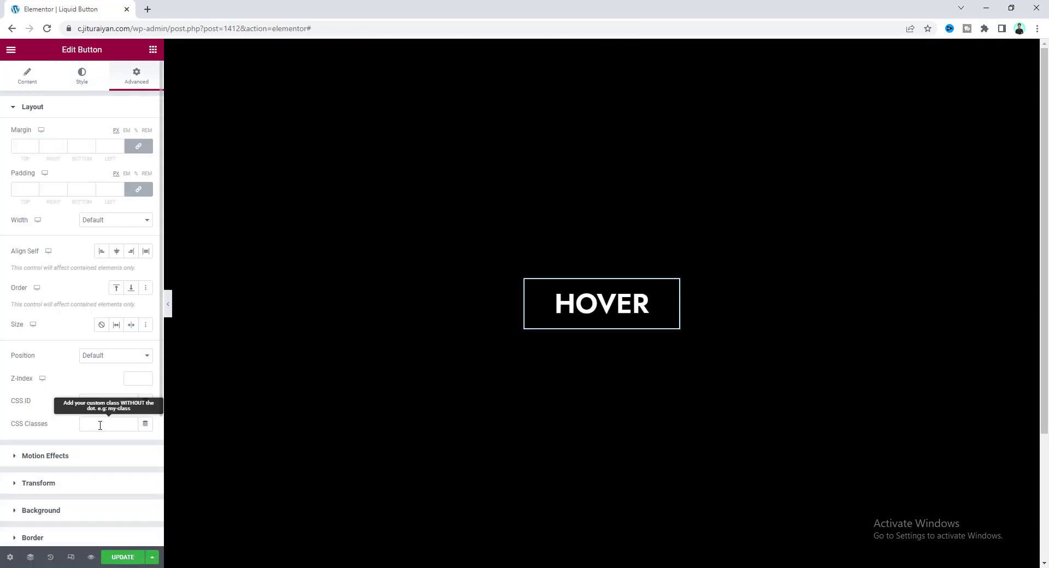
{"action": "type", "text": "liq"}
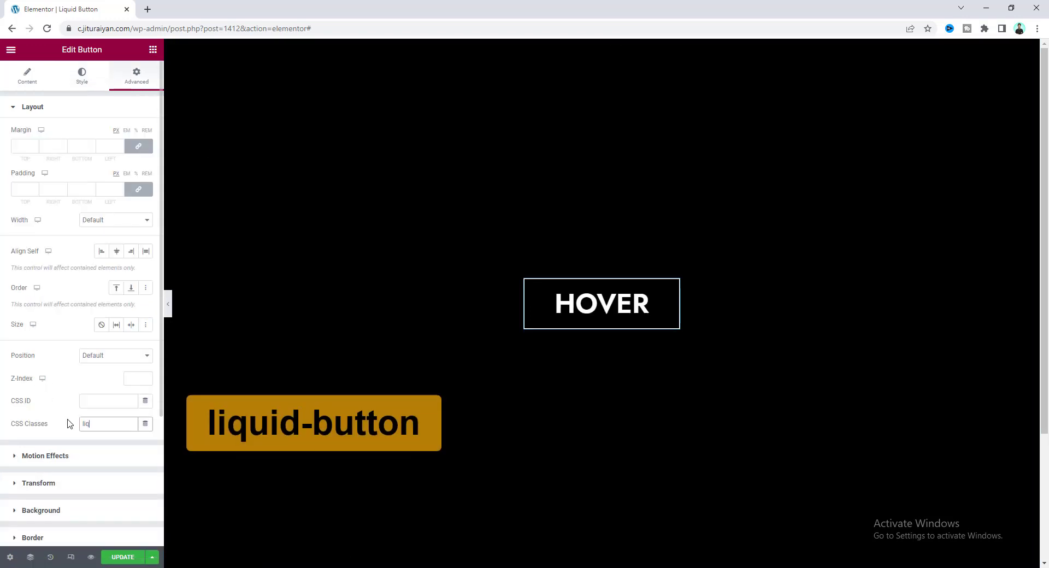
{"action": "type", "text": "uid-button"}
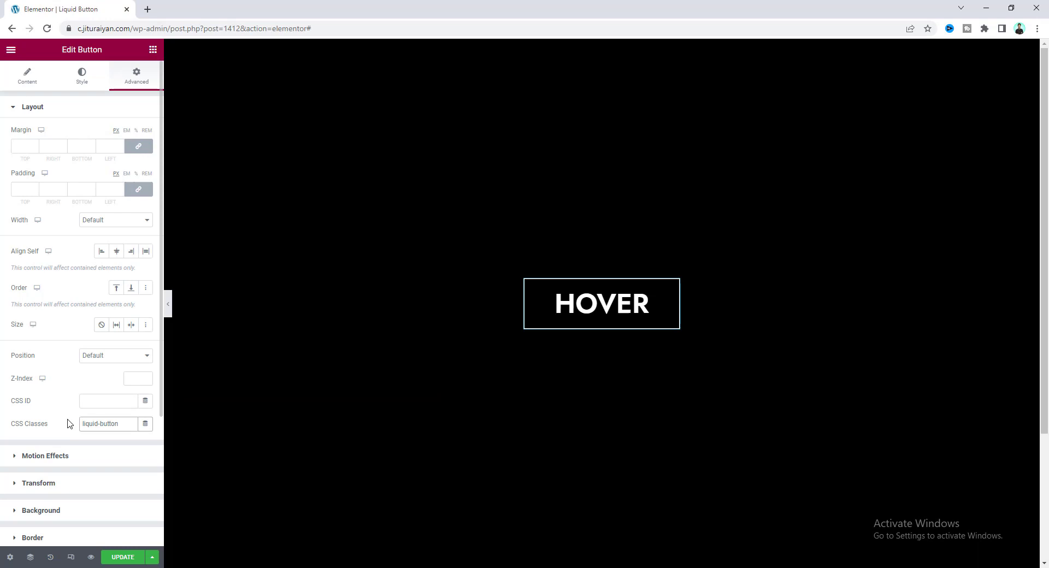
Paste the prepared liquid-effect code into the button's custom CSS
{"action": "scroll", "coordinate": [70, 424], "scroll_direction": "down", "scroll_amount": 3}
{"action": "left_click", "coordinate": [84, 478]}
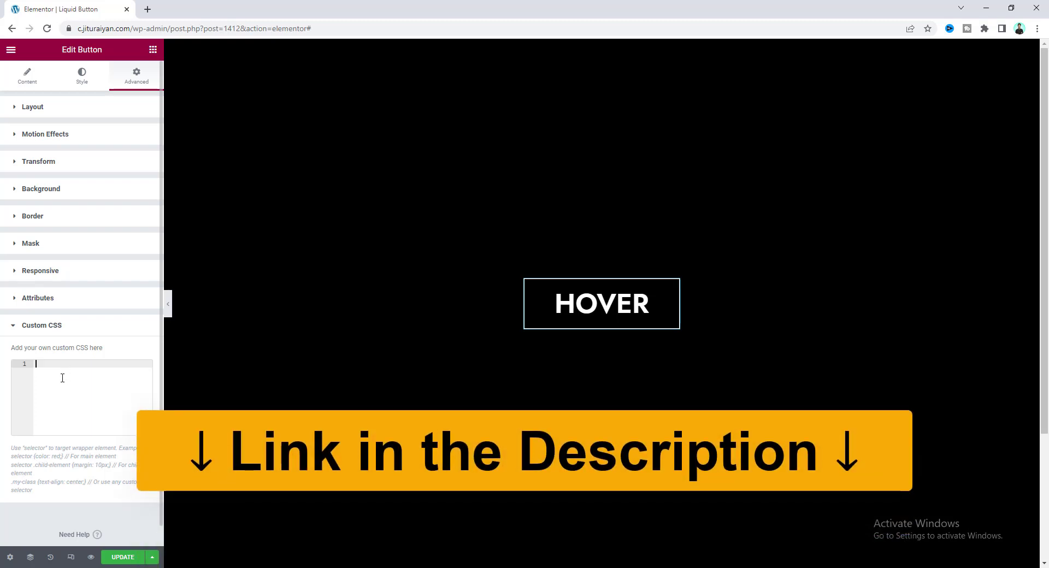
{"action": "key", "text": "ctrl+v"}
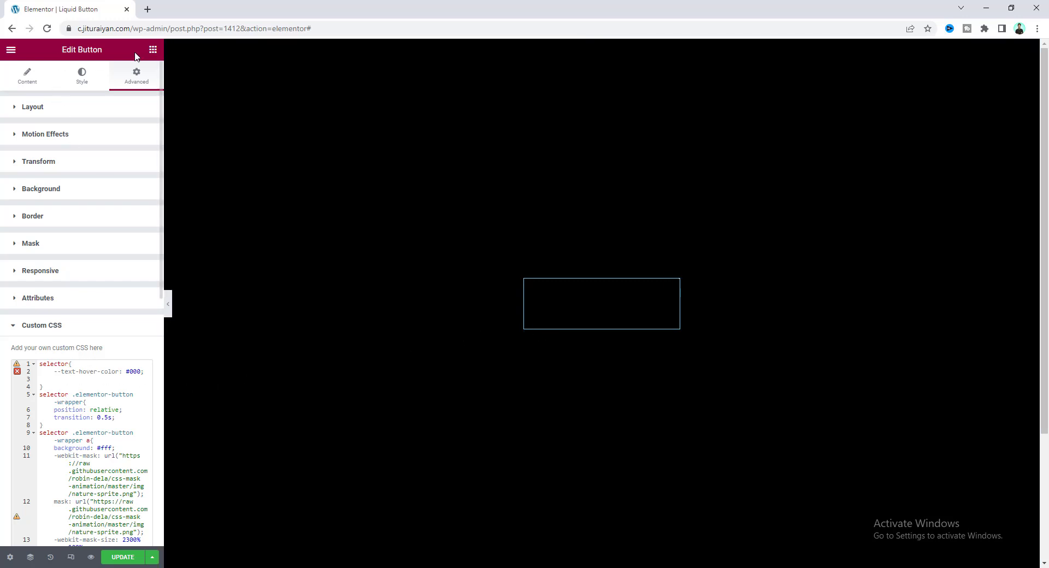
Add an HTML widget below the button and insert the jQuery 3.6.0 script code for the .liquid-button hover animation
{"action": "left_click", "coordinate": [153, 49]}
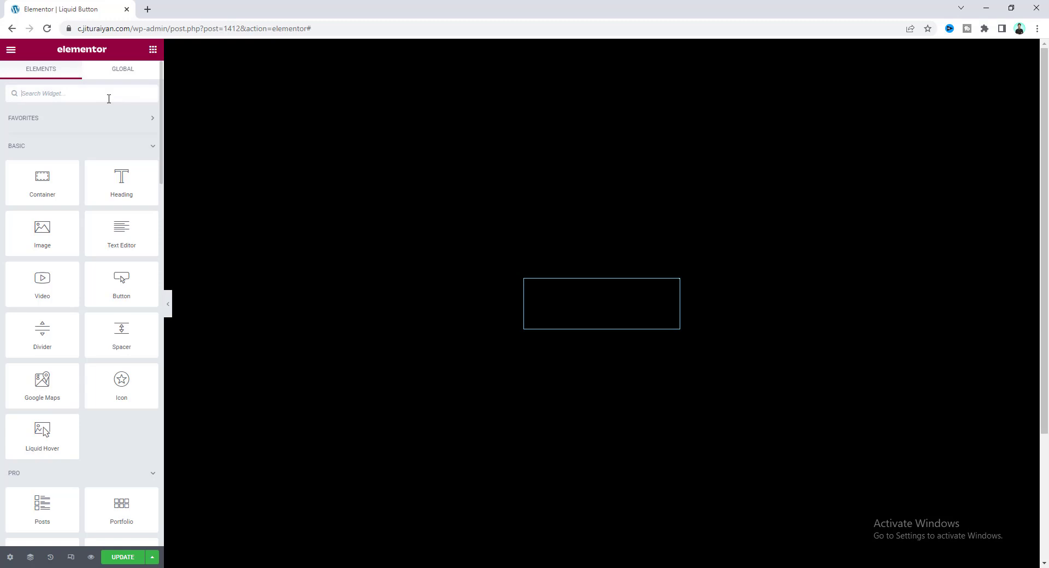
{"action": "type", "text": "html"}
{"action": "left_click_drag", "start_coordinate": [42, 129], "coordinate": [596, 323]}
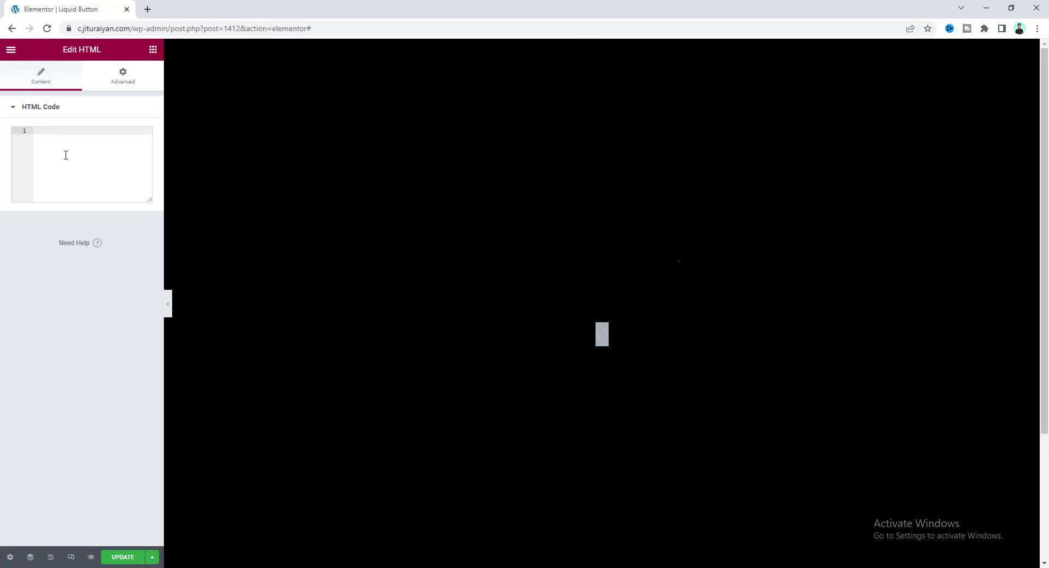
{"action": "type", "text": "<script src=\"https://code.jquery.com/jquery-3.6.0.min.js\"></script> <script>  var $ = jQuery $(document).ready(function(){  $('.liquid-button .elementor-button-wrapper').each(function(){      var btnText = $(this).find('.elementor-button-text').text().trim()      $(this).children('span.before').remove()     $(this).prepend('<span class=\"before elementor-button\">' + btnText + '</span>') })  $('.liquid-button').hover(function(){     $(this).addClass('anim') })  })  </script>"}
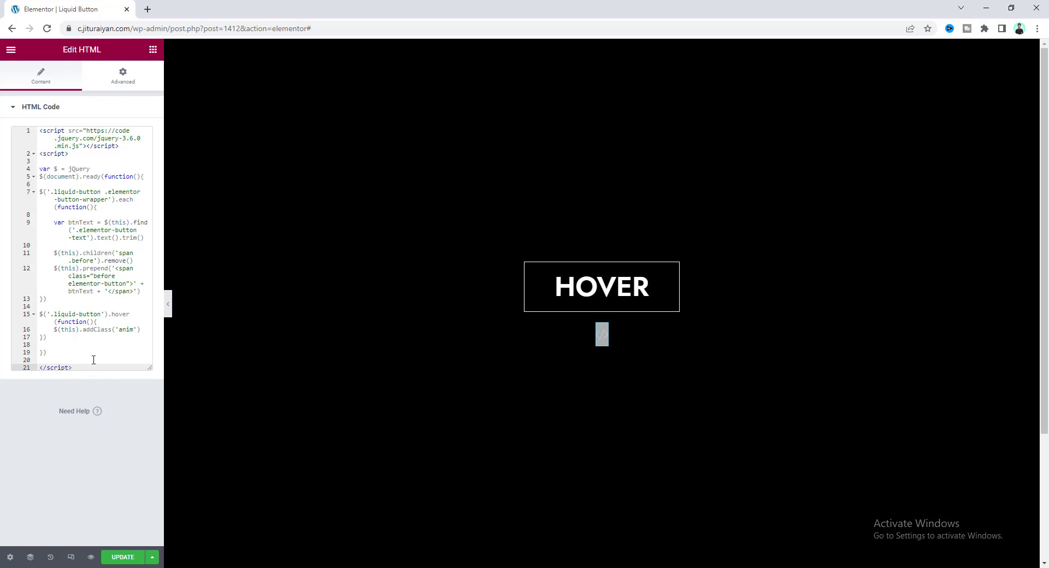
Update the page and check the button's hover effect on the live preview page
{"action": "left_click", "coordinate": [123, 557]}
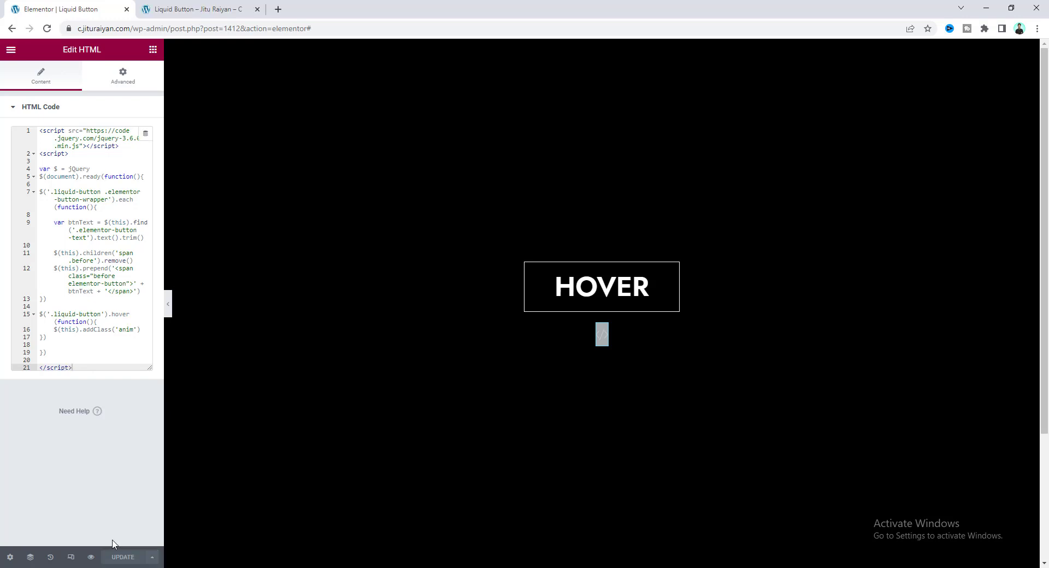
{"action": "left_click", "coordinate": [198, 7]}
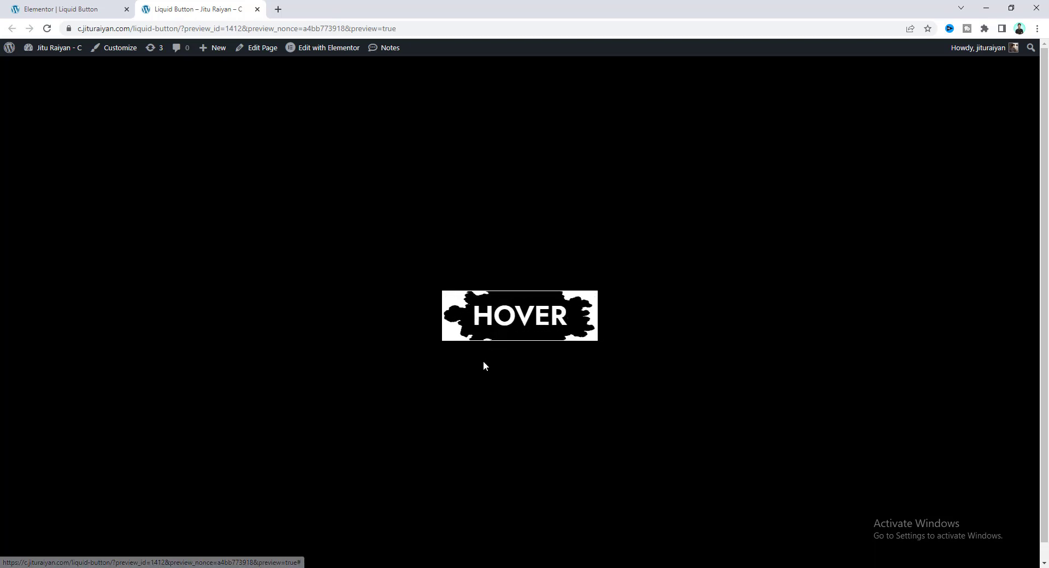
Copy the nature-sprite.png mask URL from the button's custom CSS and view the image in a new browser tab
{"action": "left_click", "coordinate": [82, 9]}
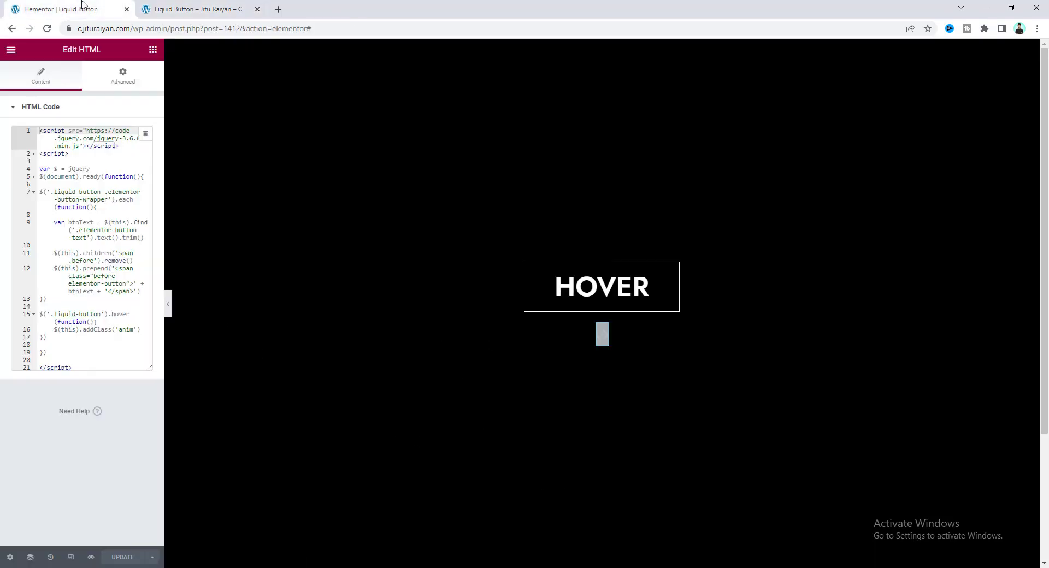
{"action": "left_click", "coordinate": [601, 287]}
{"action": "scroll", "coordinate": [100, 409], "scroll_direction": "down", "scroll_amount": 4}
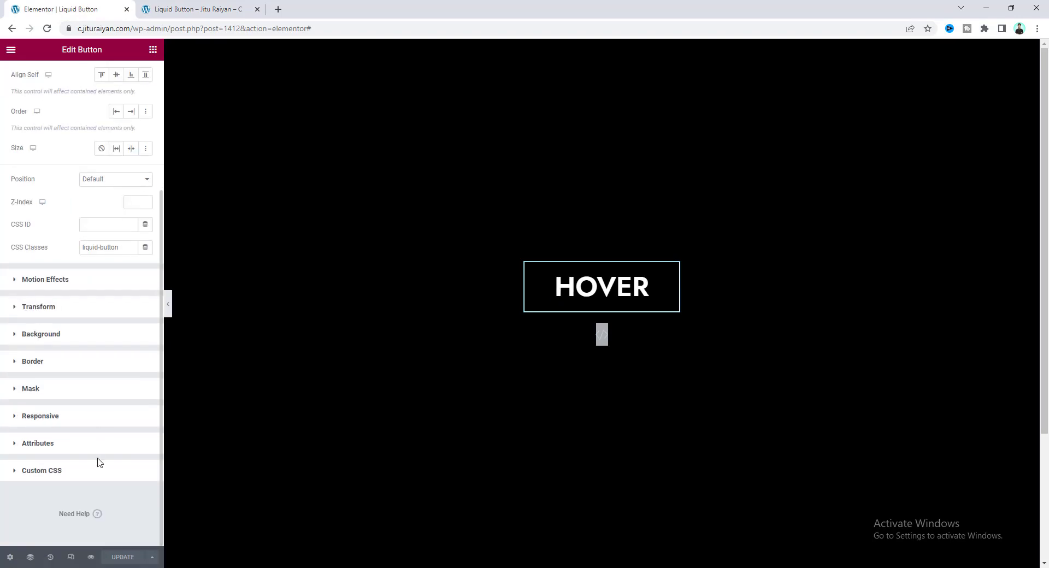
{"action": "left_click", "coordinate": [101, 470]}
{"action": "scroll", "coordinate": [101, 470], "scroll_direction": "down", "scroll_amount": 4}
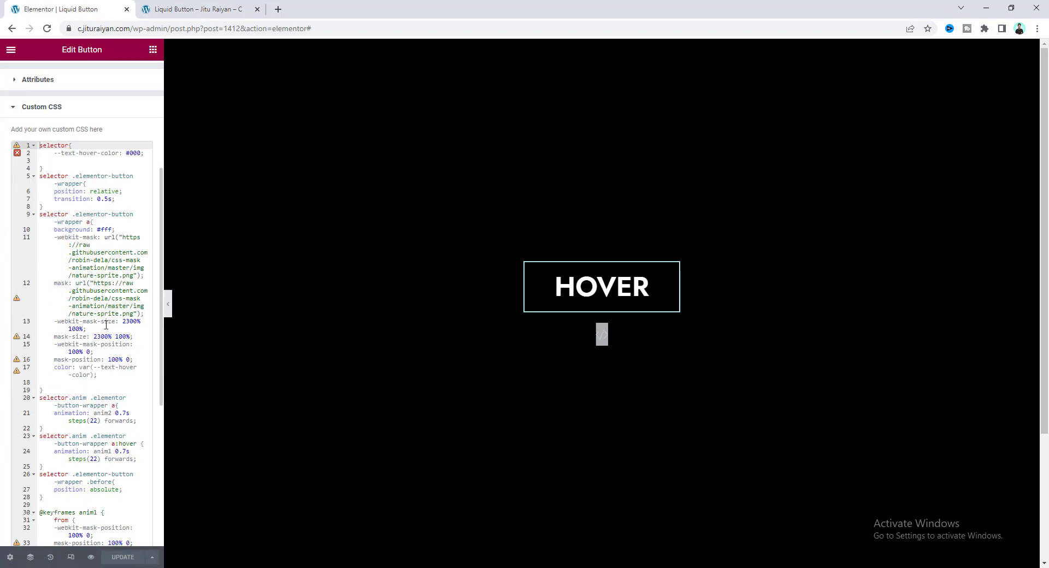
{"action": "left_click", "coordinate": [132, 276]}
{"action": "left_click_drag", "start_coordinate": [135, 276], "coordinate": [123, 239]}
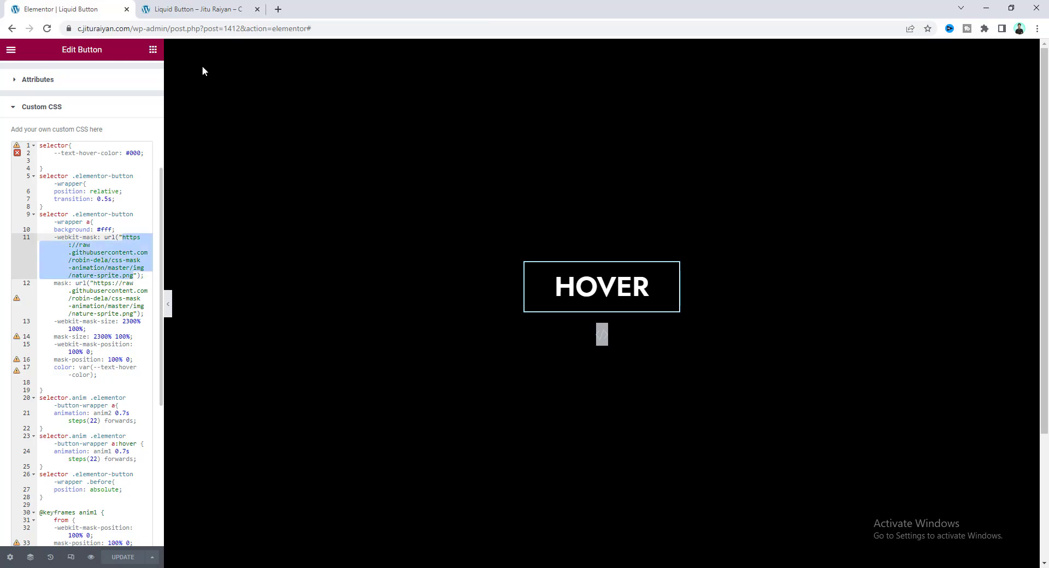
{"action": "key", "text": "ctrl+c"}
{"action": "left_click", "coordinate": [278, 8]}
{"action": "key", "text": "ctrl+v"}
{"action": "key", "text": "Return"}
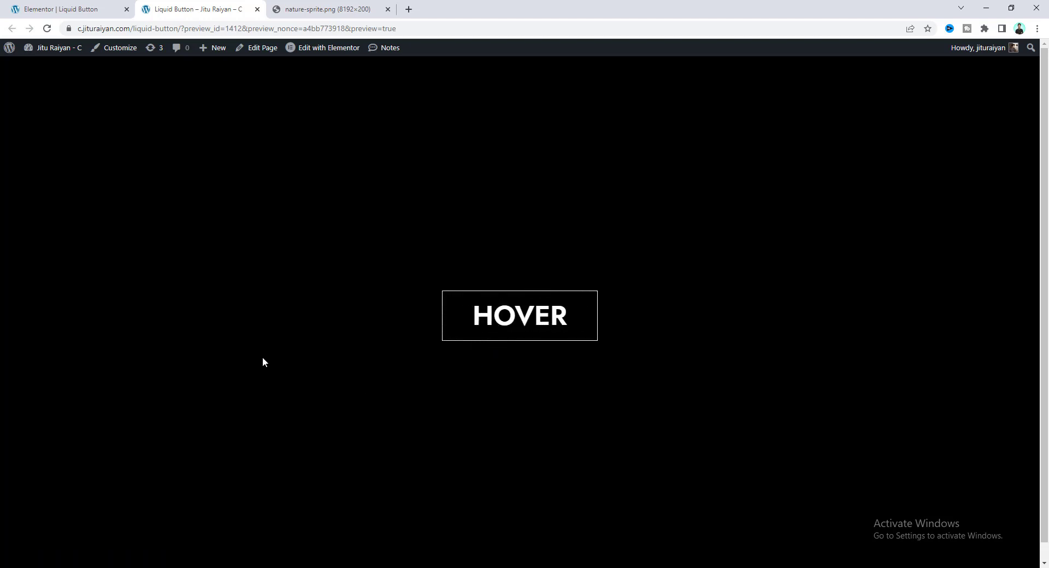
Change the --text-hover-color value in the button's custom CSS to red
{"action": "left_click", "coordinate": [64, 7]}
{"action": "scroll", "coordinate": [80, 194], "scroll_direction": "up", "scroll_amount": 4}
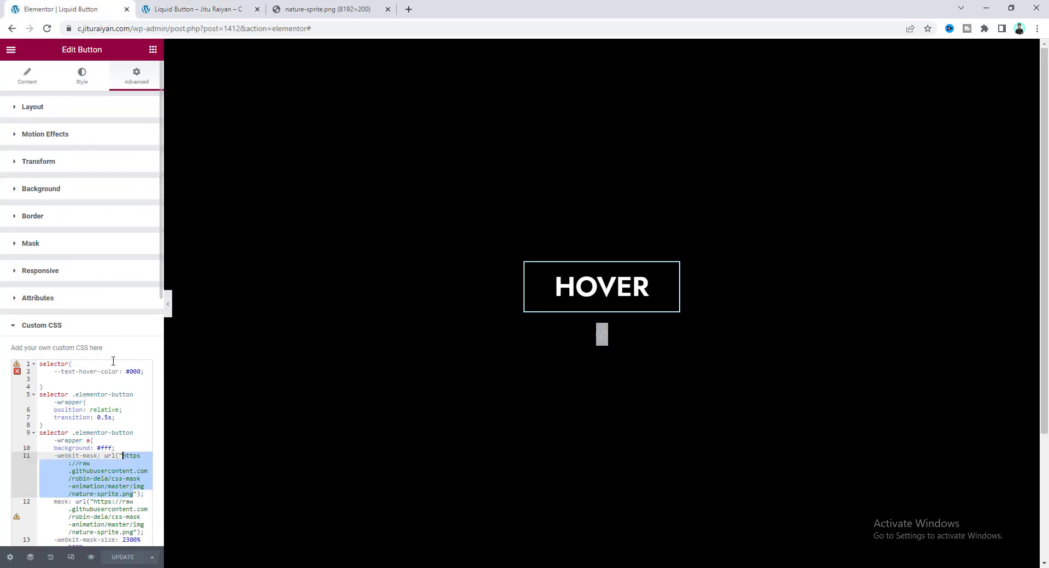
{"action": "scroll", "coordinate": [41, 385], "scroll_direction": "down", "scroll_amount": 1}
{"action": "scroll", "coordinate": [41, 385], "scroll_direction": "up", "scroll_amount": 1}
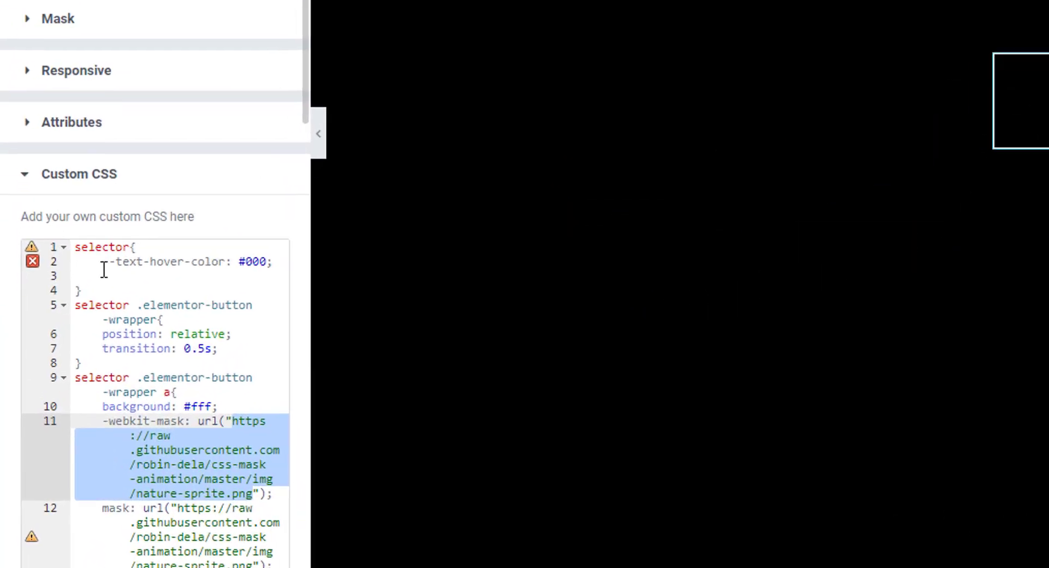
{"action": "left_click_drag", "start_coordinate": [54, 372], "coordinate": [119, 373]}
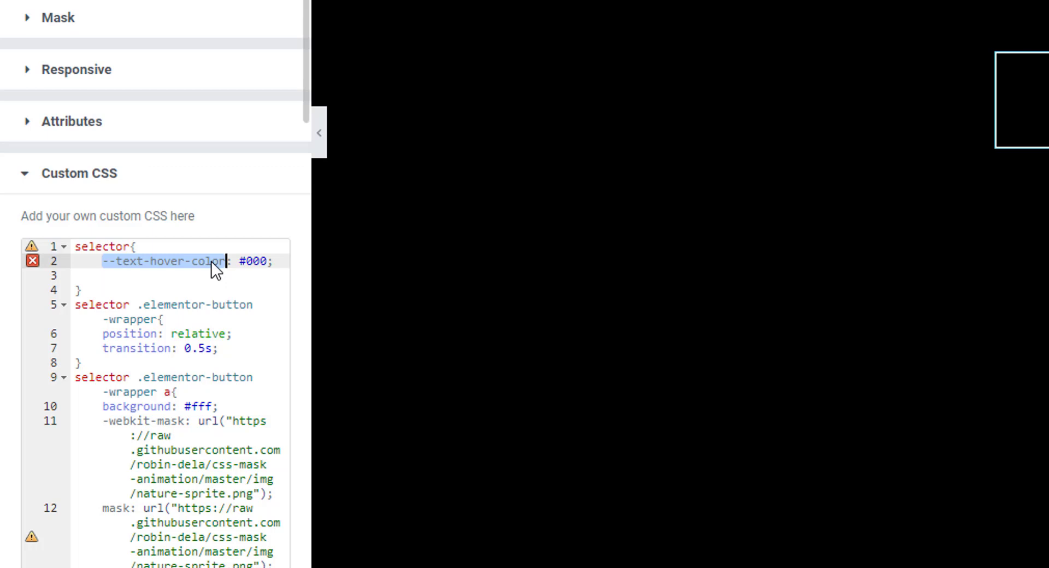
{"action": "double_click", "coordinate": [250, 263]}
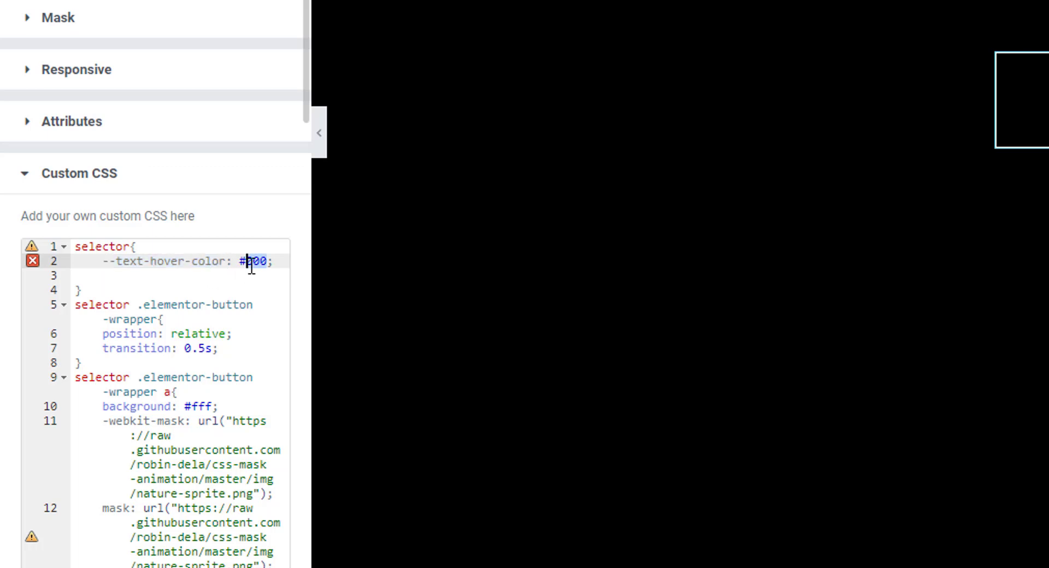
{"action": "type", "text": "r"}
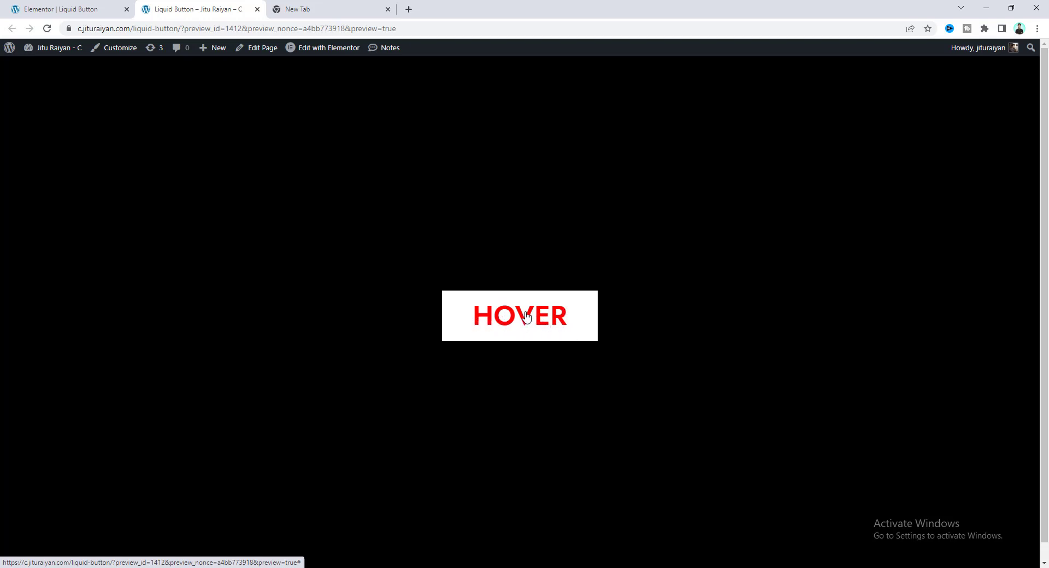
{"action": "left_click", "coordinate": [55, 4]}
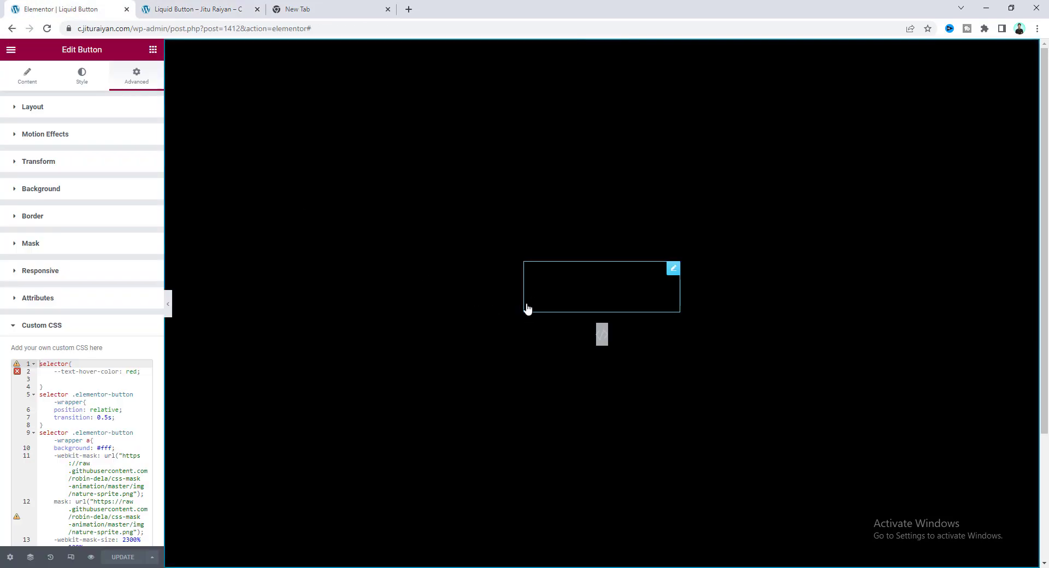
Set the button's normal text colour to purple and check it on the live preview page
{"action": "left_click", "coordinate": [79, 76]}
{"action": "left_click", "coordinate": [144, 203]}
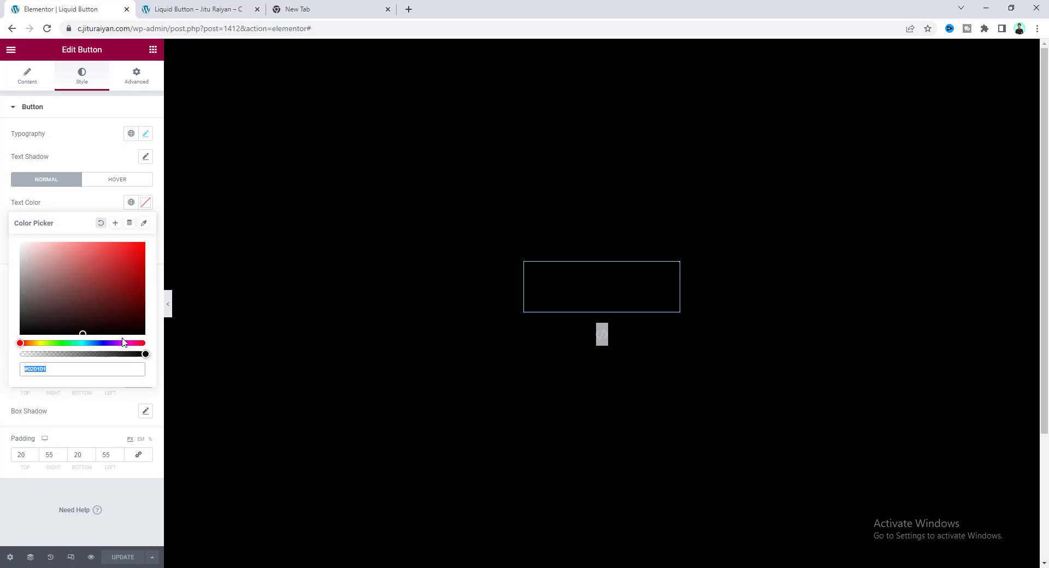
{"action": "left_click_drag", "start_coordinate": [123, 342], "coordinate": [108, 345]}
{"action": "left_click", "coordinate": [111, 261]}
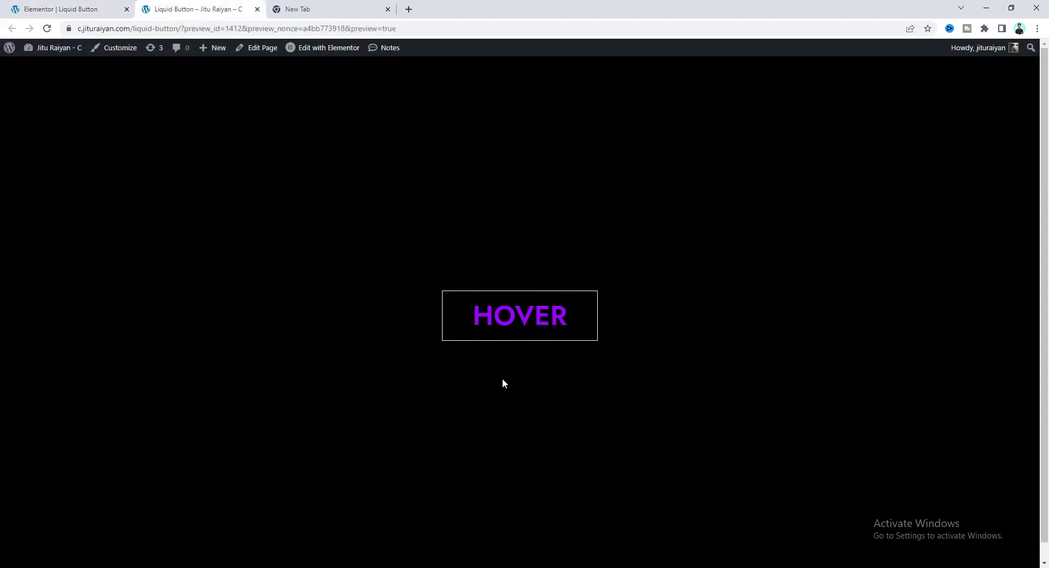
Return to the editor and reset the button's normal text colour to its default
{"action": "left_click", "coordinate": [90, 7]}
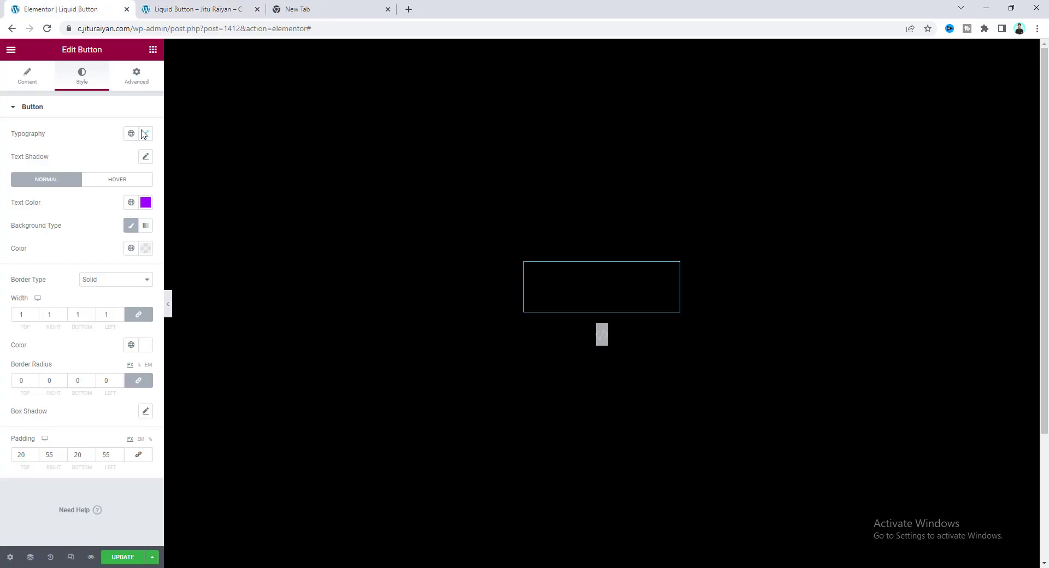
{"action": "left_click", "coordinate": [145, 203]}
{"action": "left_click", "coordinate": [101, 225]}
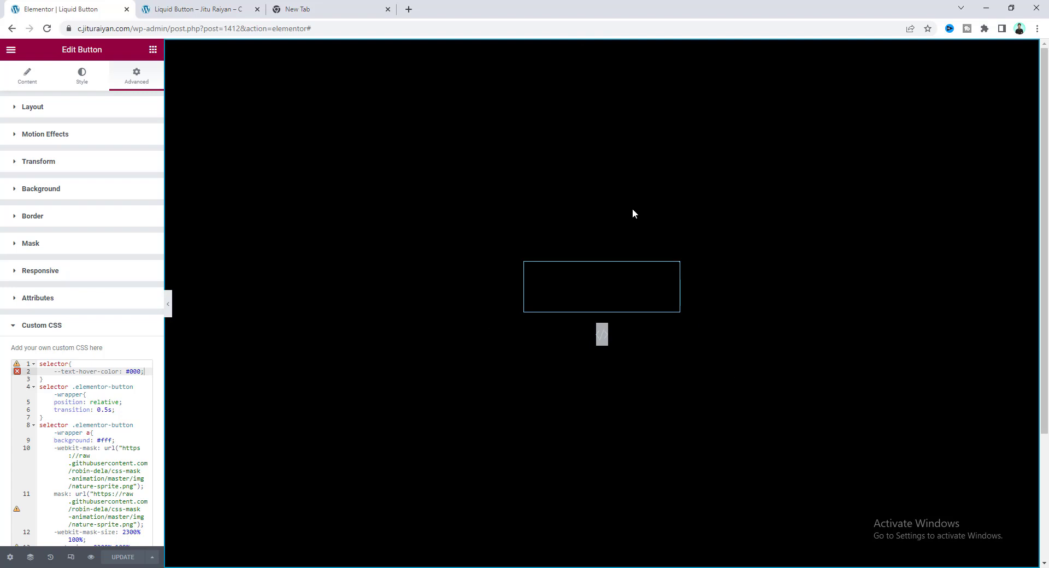
Duplicate the container holding the liquid button and set the copy's background colour to white
{"action": "right_click", "coordinate": [492, 65]}
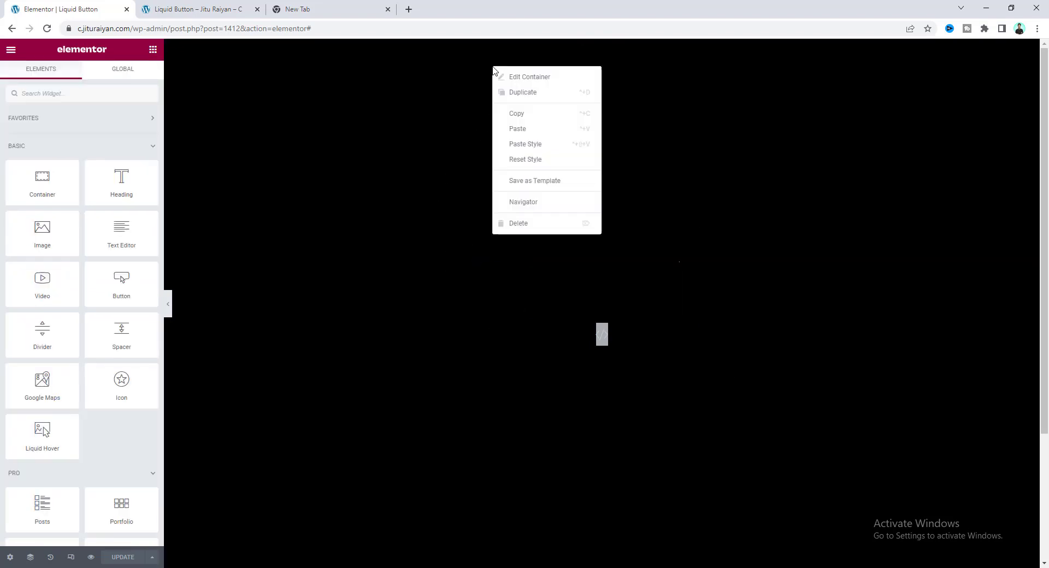
{"action": "left_click", "coordinate": [525, 92]}
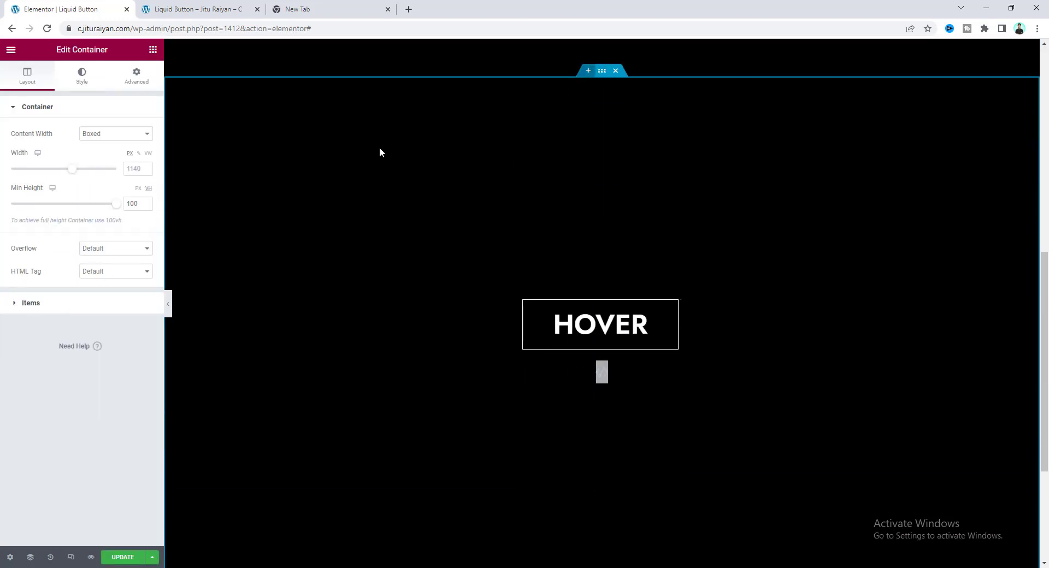
{"action": "left_click", "coordinate": [83, 77]}
{"action": "left_click", "coordinate": [146, 179]}
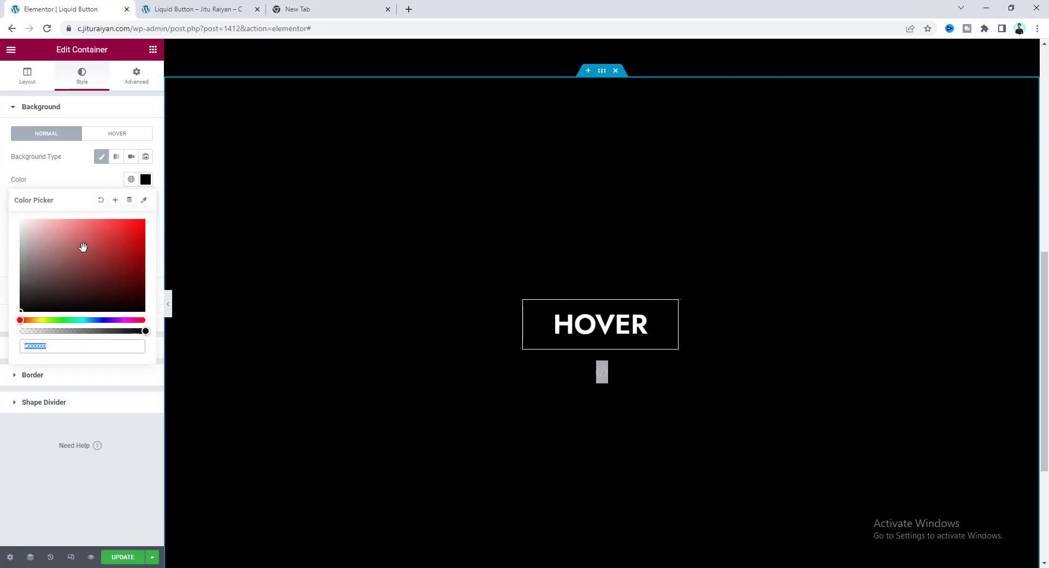
{"action": "left_click", "coordinate": [52, 261]}
{"action": "left_click_drag", "start_coordinate": [51, 261], "coordinate": [22, 221]}
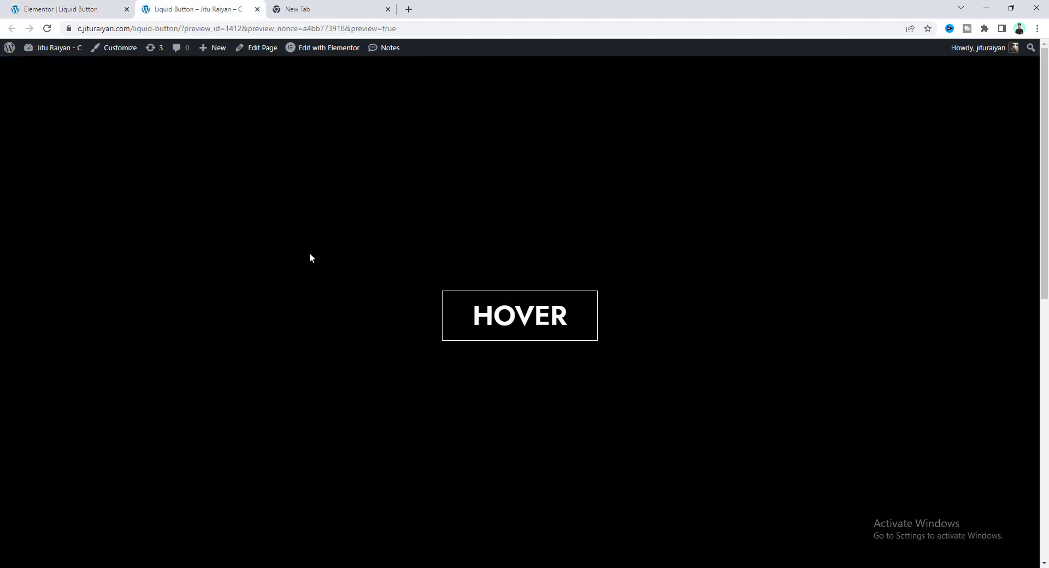
{"action": "scroll", "coordinate": [310, 254], "scroll_direction": "down", "scroll_amount": 10}
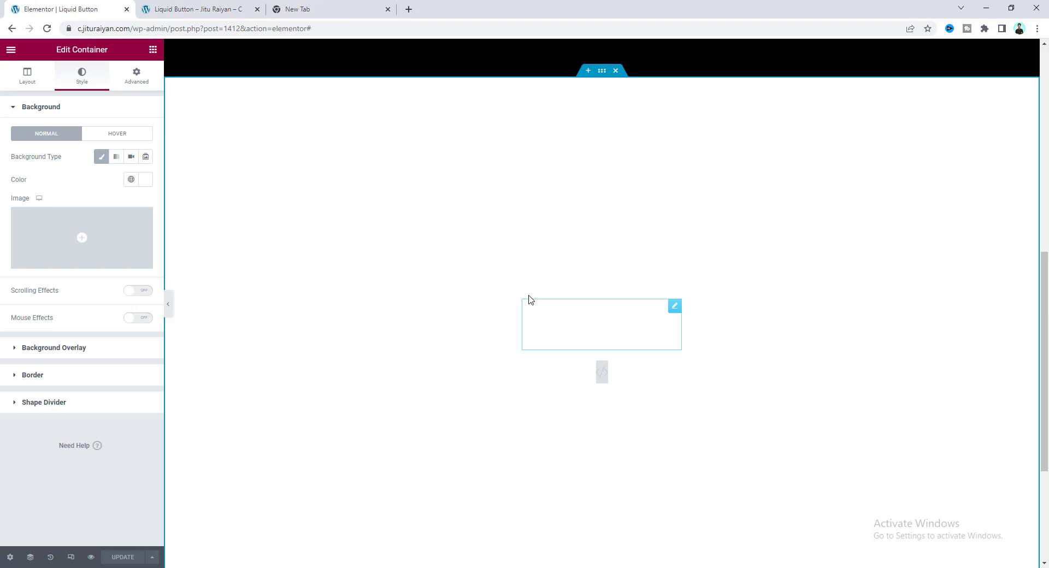
Set the duplicated button's normal text colour and border colour to black (#000000)
{"action": "left_click", "coordinate": [563, 323]}
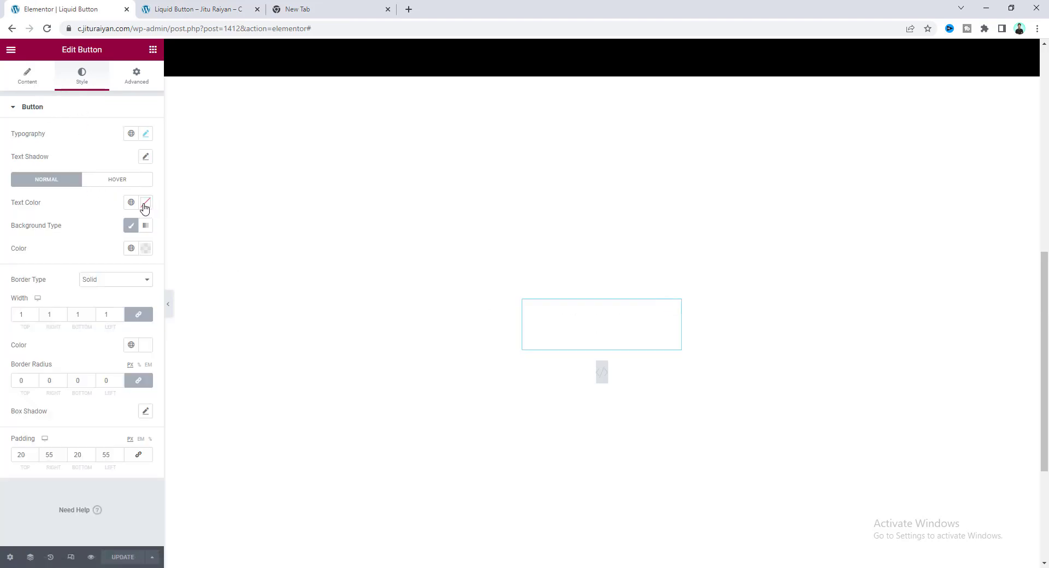
{"action": "left_click", "coordinate": [145, 207]}
{"action": "left_click_drag", "start_coordinate": [52, 288], "coordinate": [8, 342]}
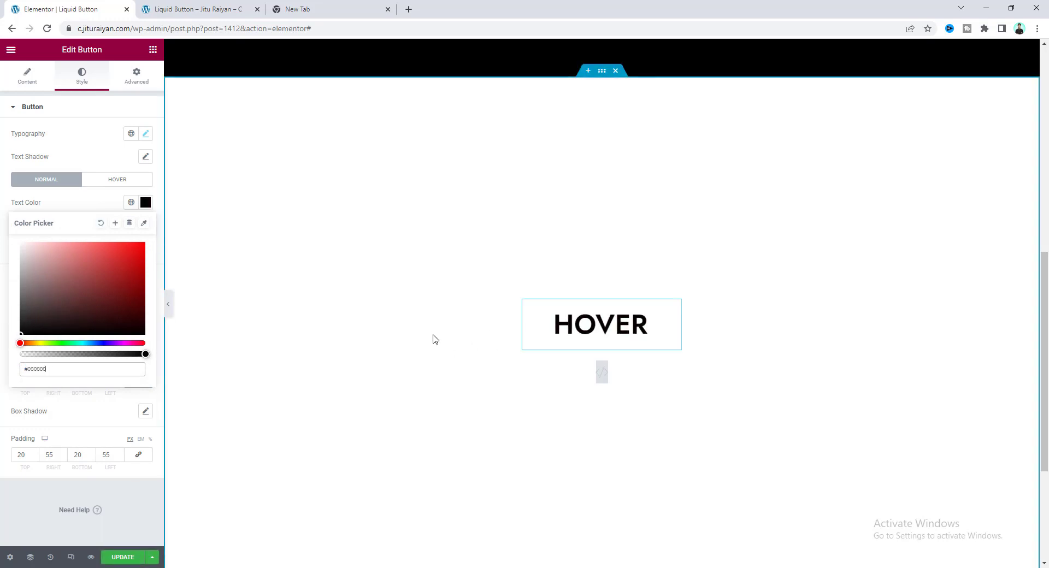
{"action": "left_click", "coordinate": [146, 203]}
{"action": "left_click", "coordinate": [146, 349]}
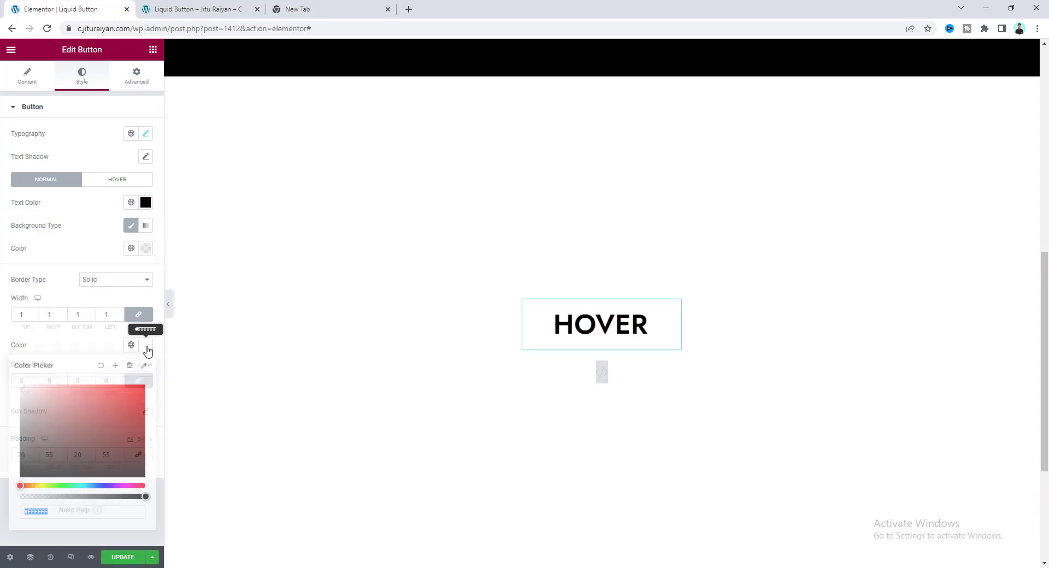
{"action": "left_click_drag", "start_coordinate": [52, 428], "coordinate": [4, 510]}
{"action": "left_click", "coordinate": [85, 343]}
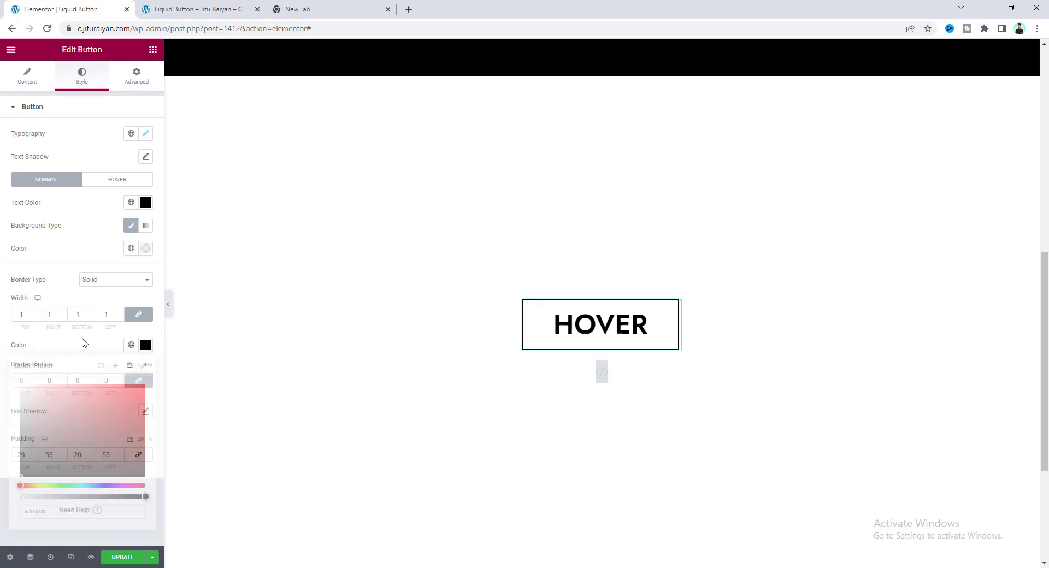
Set --text-hover-color to #fff in the duplicated button's custom CSS
{"action": "left_click", "coordinate": [140, 81]}
{"action": "scroll", "coordinate": [117, 302], "scroll_direction": "down", "scroll_amount": 3}
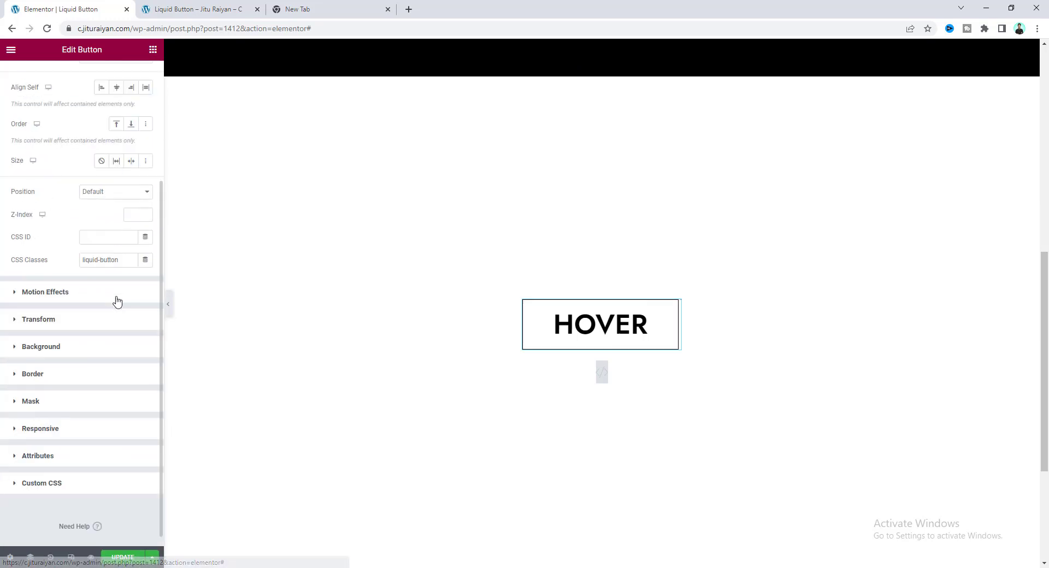
{"action": "left_click", "coordinate": [125, 462]}
{"action": "double_click", "coordinate": [133, 371]}
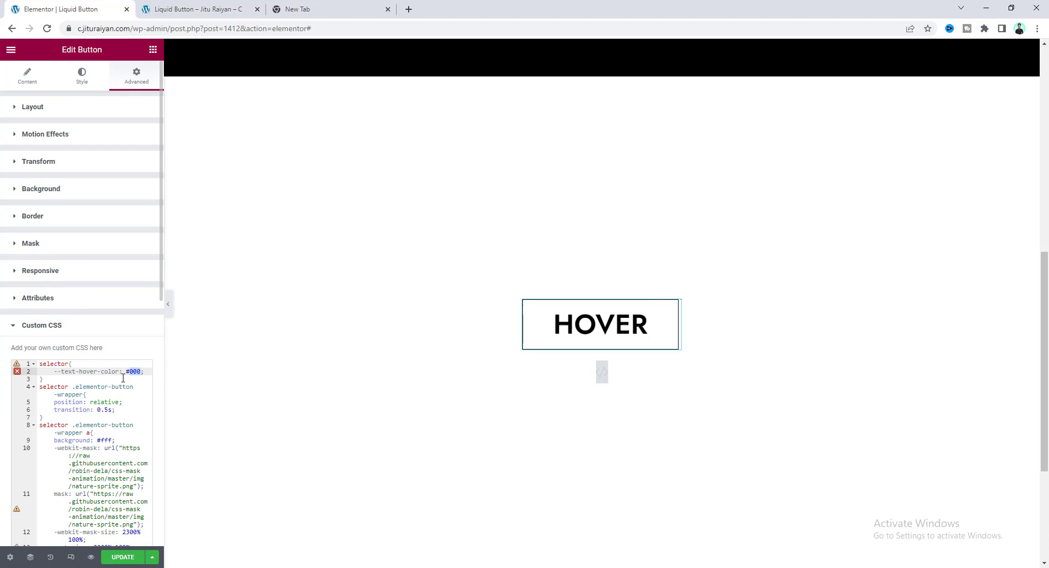
{"action": "left_click_drag", "start_coordinate": [136, 372], "coordinate": [127, 372]}
{"action": "type", "text": "#fff"}
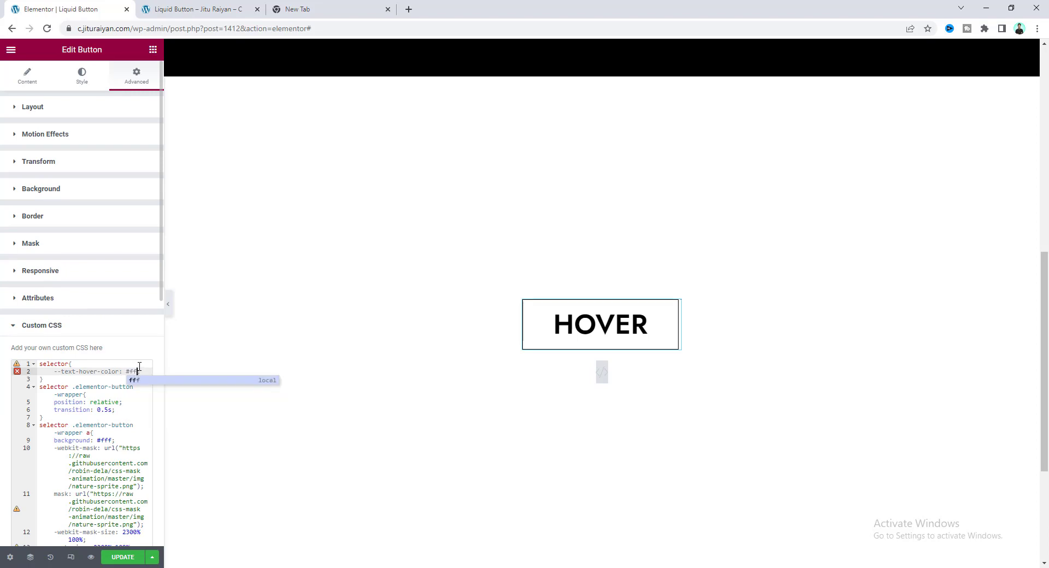
Append a custom CSS rule applying filter: invert(1) to .elementor-button-wrapper, .before and .elementor-button-text, and update the page
{"action": "scroll", "coordinate": [116, 367], "scroll_direction": "down", "scroll_amount": 10}
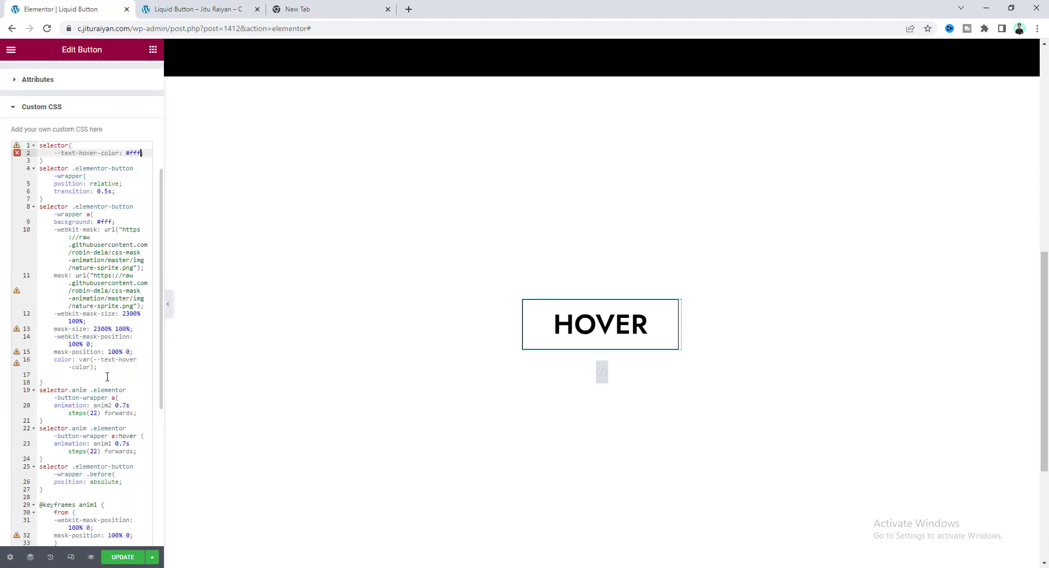
{"action": "left_click", "coordinate": [55, 412]}
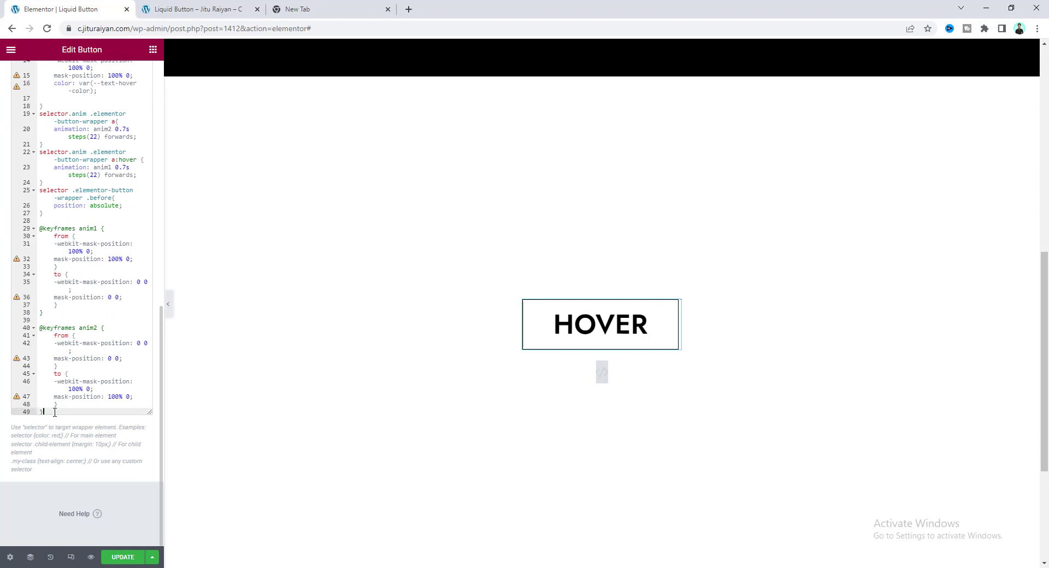
{"action": "key", "text": "Return"}
{"action": "key", "text": "Return"}
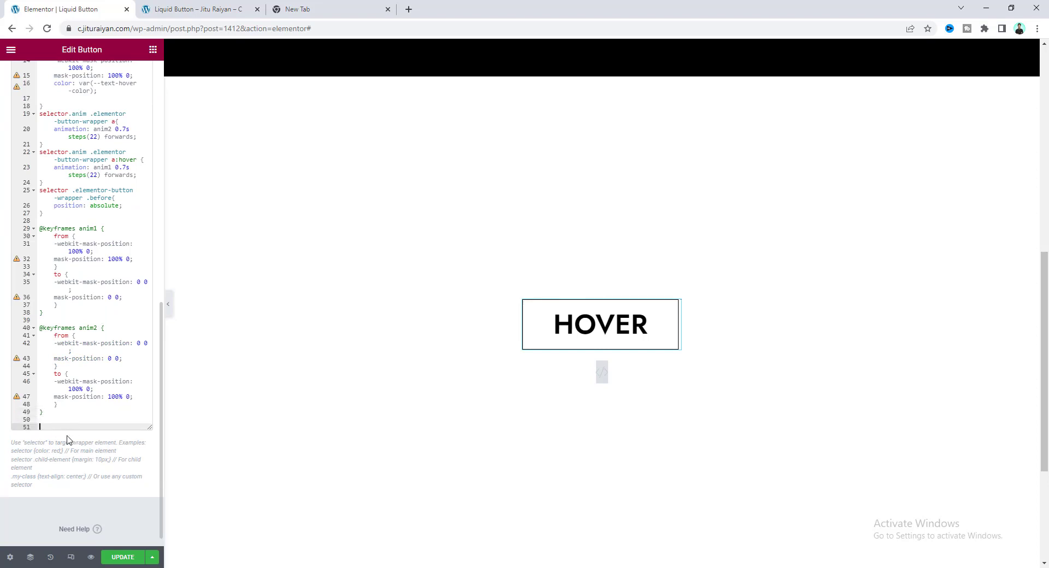
{"action": "type", "text": "selector .elementor-button-wrapper, selector .before, selector .elementor-button-text{     filter: invert(1); }"}
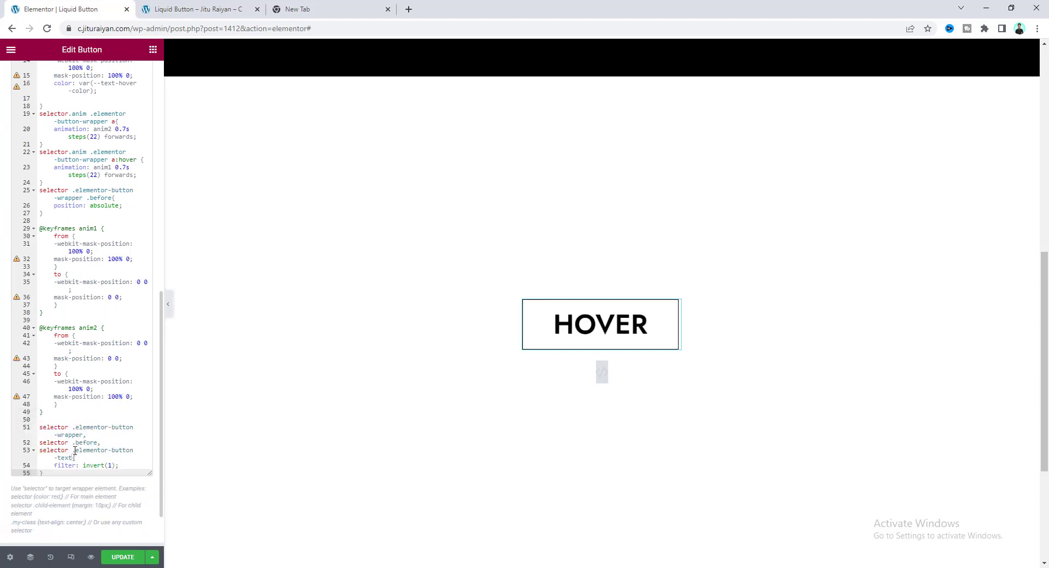
{"action": "left_click", "coordinate": [115, 558]}
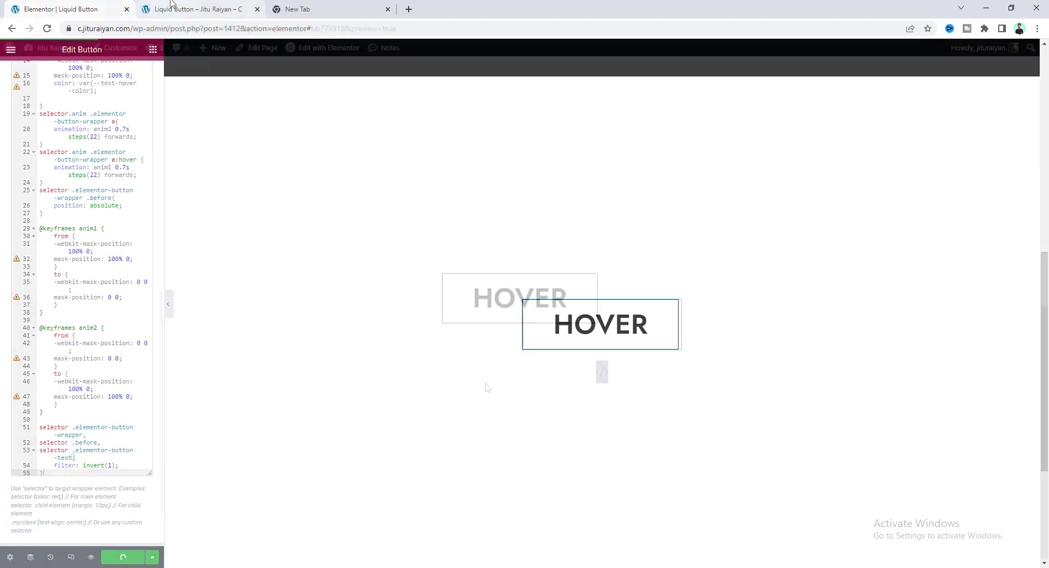